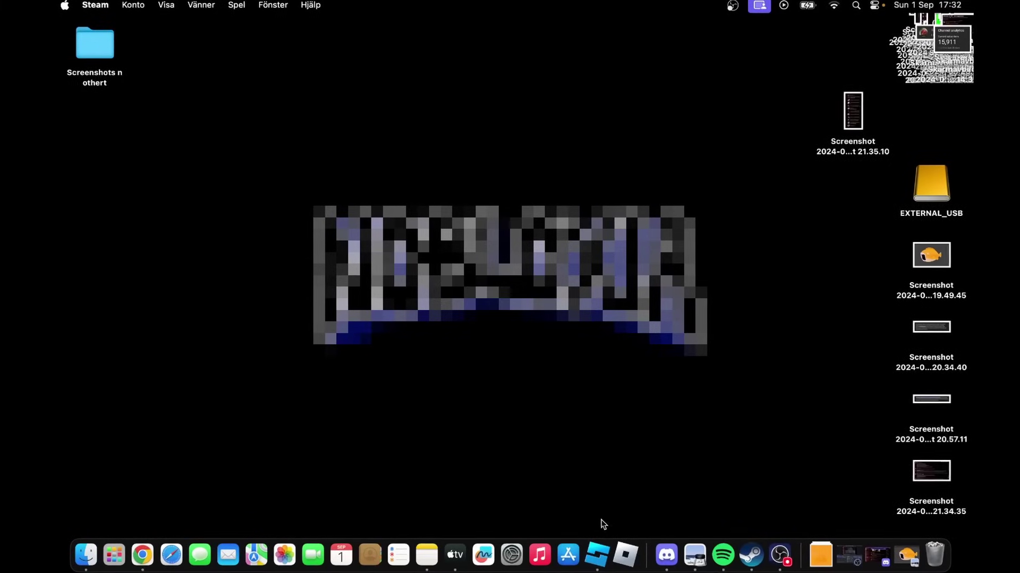
Switch to Roblox Studio and launch the Create a Simulator plugin's generator.
left_click(595, 558)
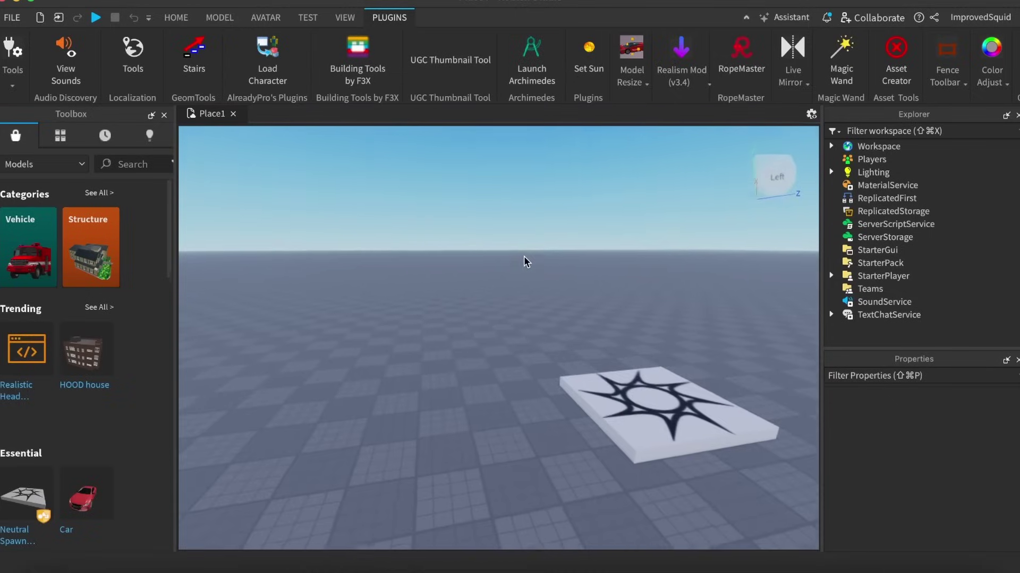
right_click_drag(524, 260, 526, 260)
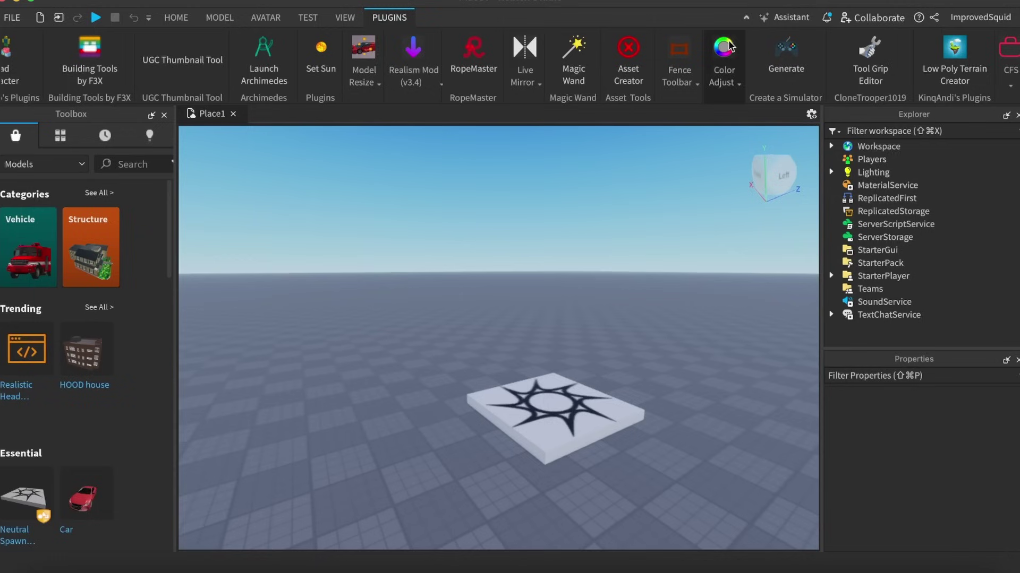
left_click(765, 41)
right_click_drag(687, 286, 690, 285)
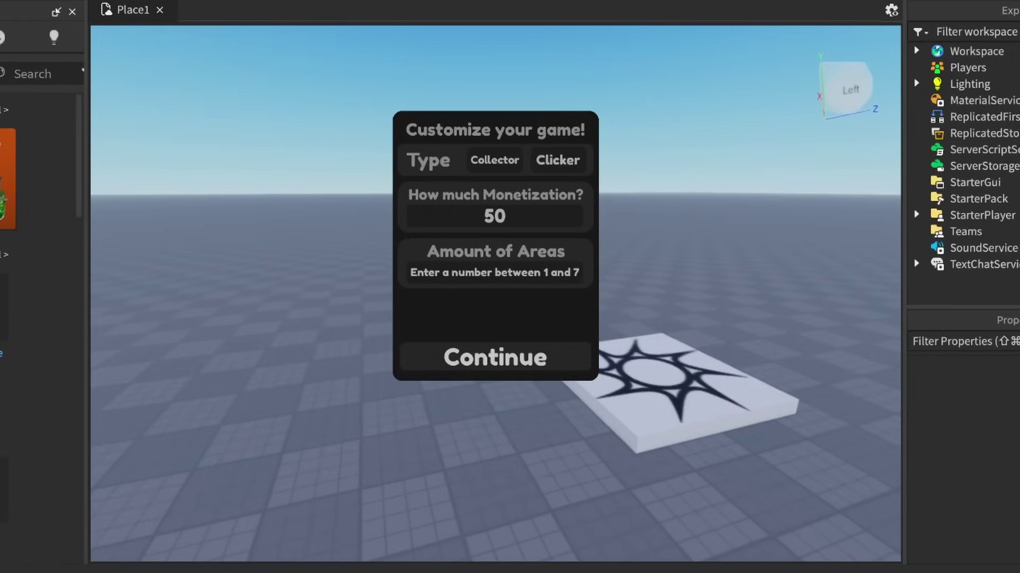
Configure a Collector-type simulator with monetization 100 and 7 areas, and generate the game.
left_click(481, 217)
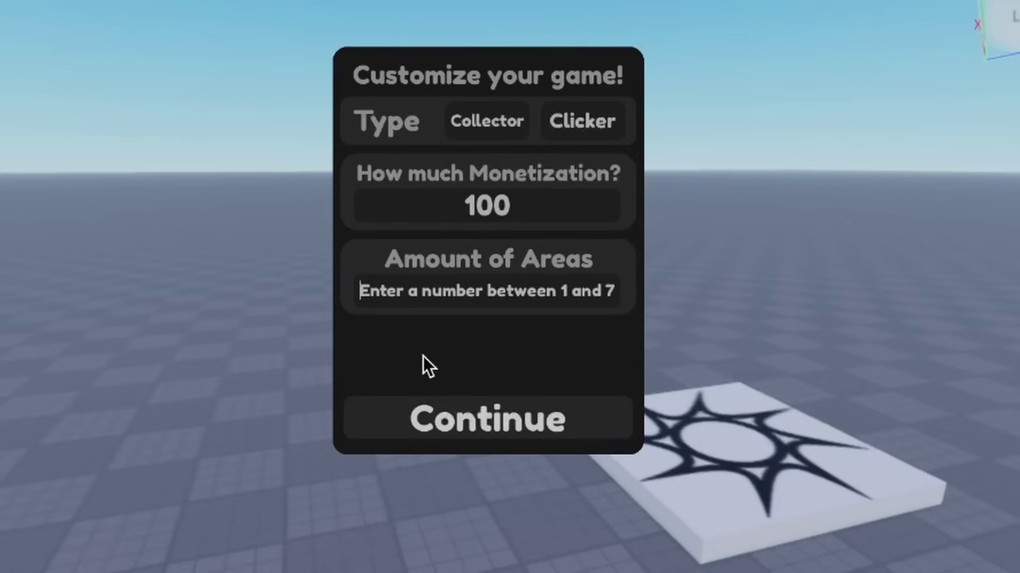
type("7")
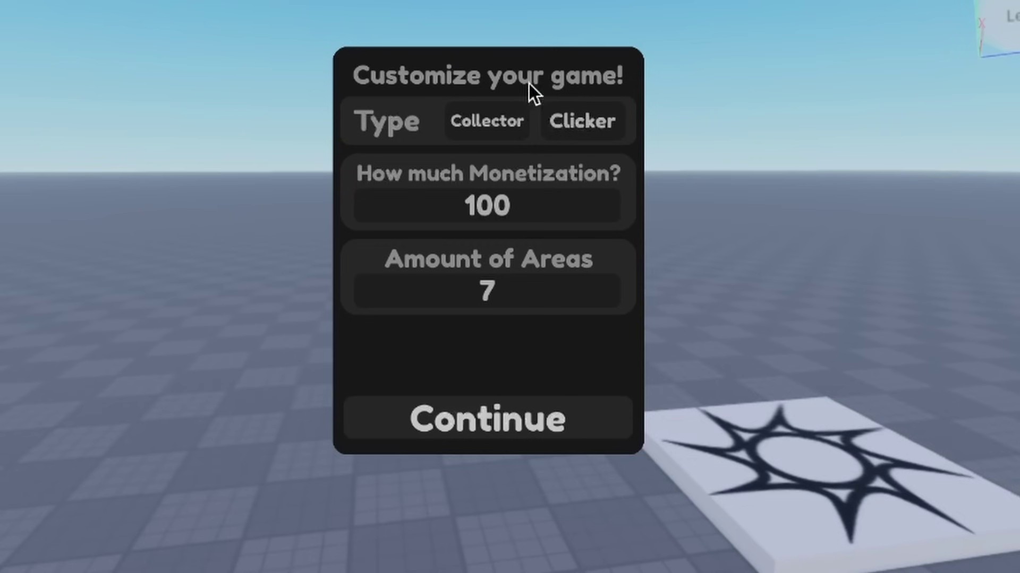
right_click_drag(845, 206, 845, 206)
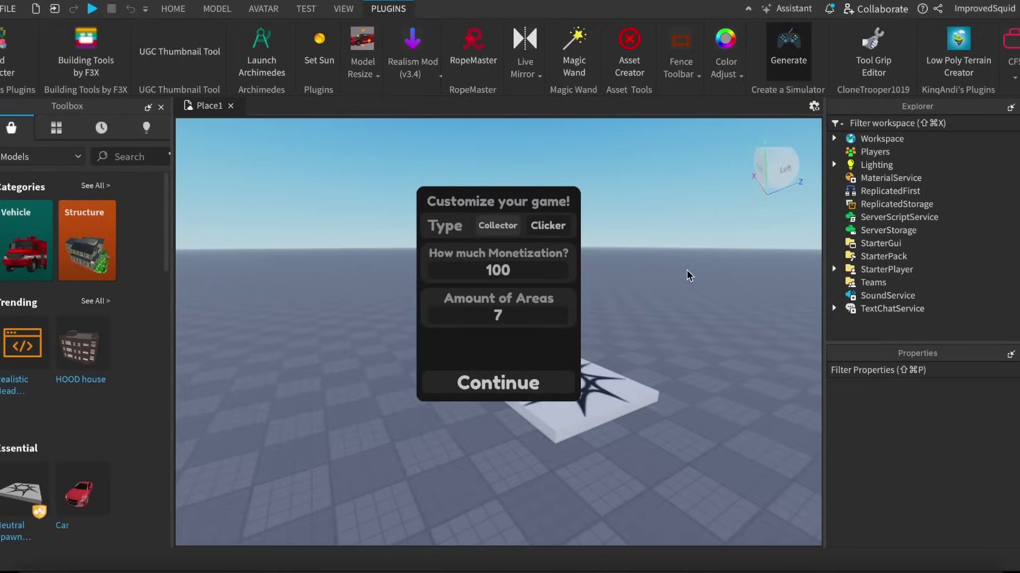
right_click_drag(688, 275, 688, 275)
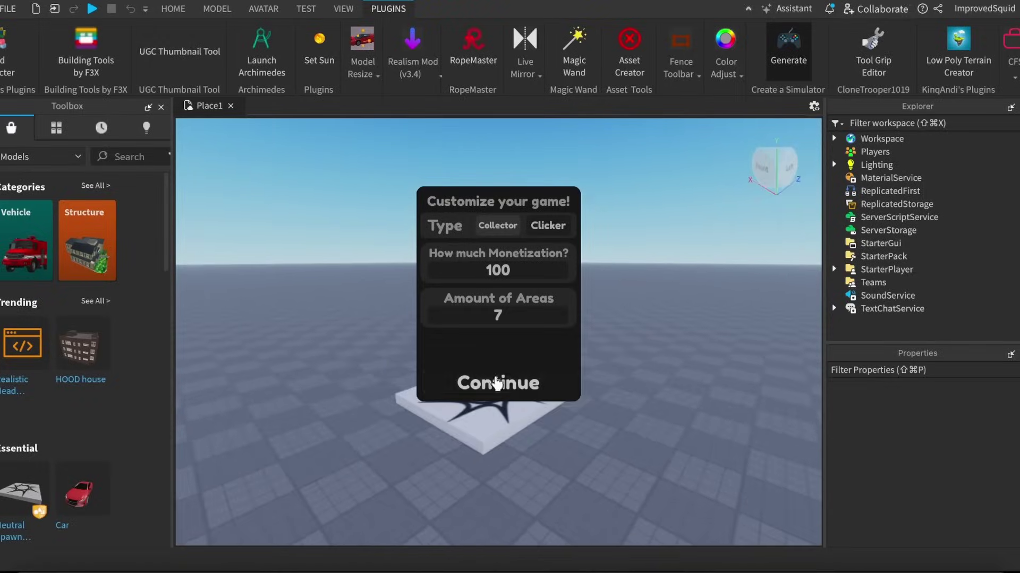
left_click(496, 379)
right_click_drag(591, 314, 599, 317)
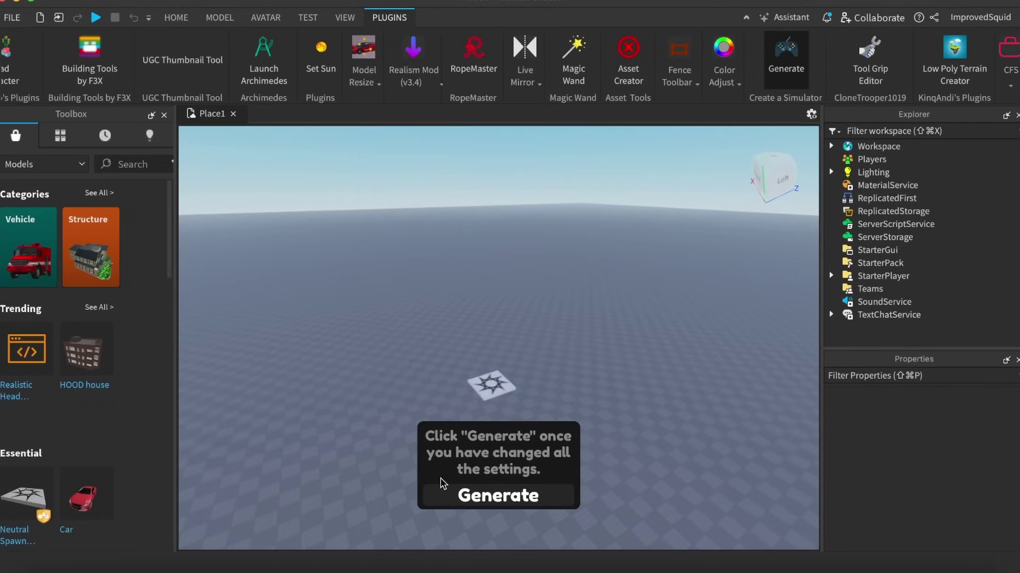
left_click(465, 501)
Inspect the generated map from the grass starting area through the themed zones to the far end and back to the eggs.
right_click_drag(507, 155, 499, 158)
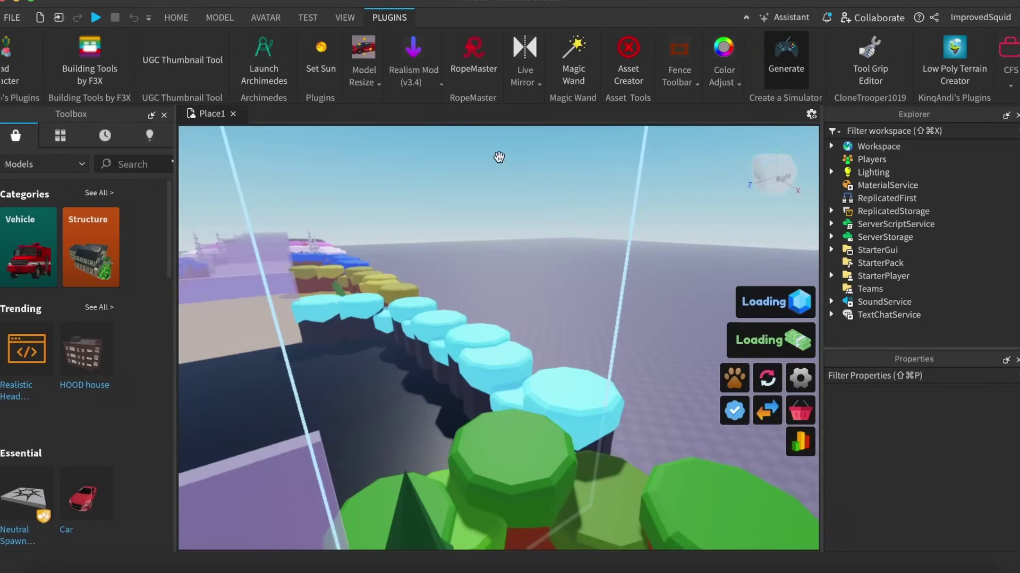
scroll(494, 164, "down", 3)
right_click_drag(441, 297, 438, 303)
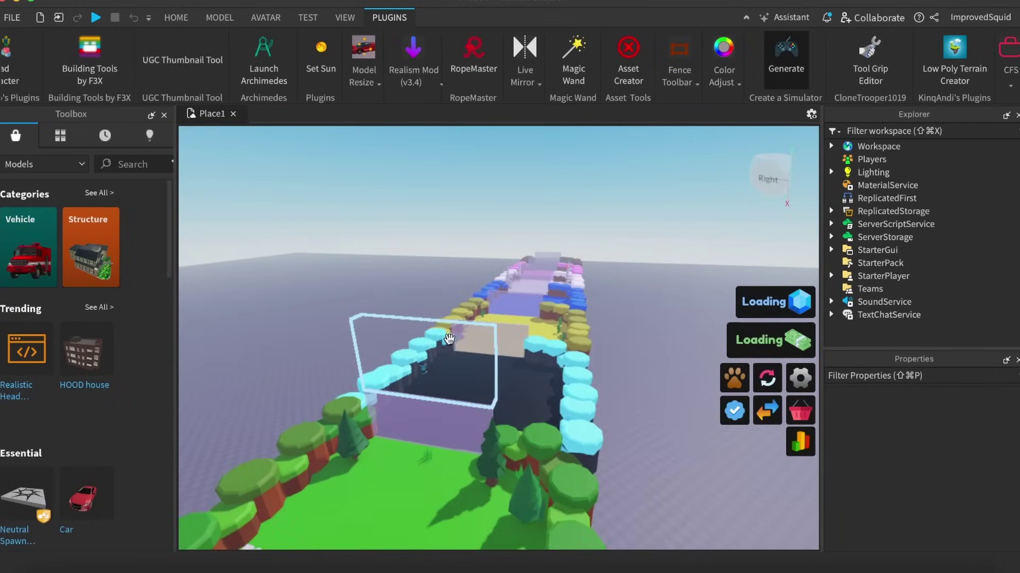
scroll(448, 339, "up", 5)
right_click_drag(519, 387, 519, 387)
scroll(519, 387, "up", 3)
right_click_drag(549, 345, 550, 344)
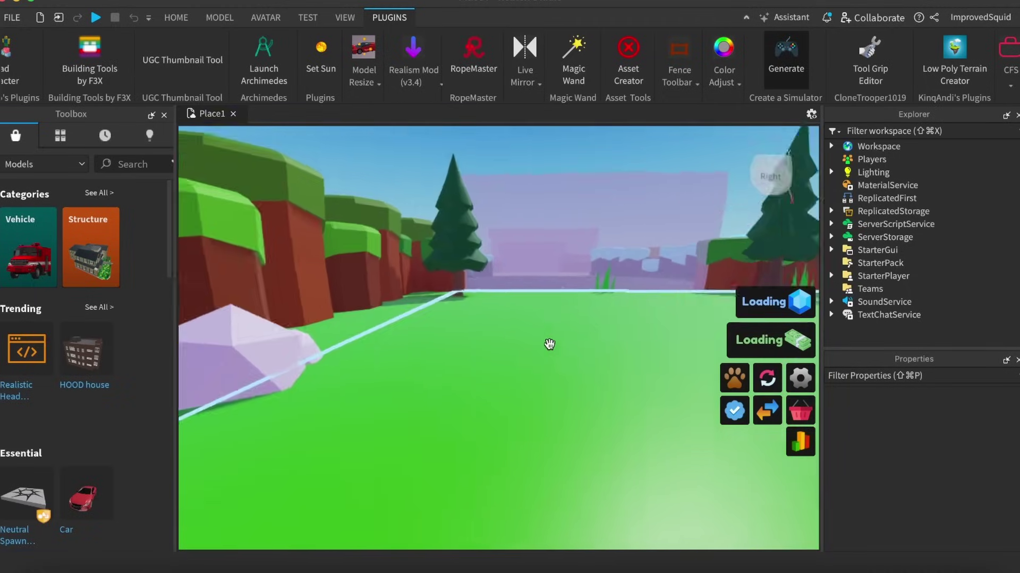
scroll(549, 345, "up", 10)
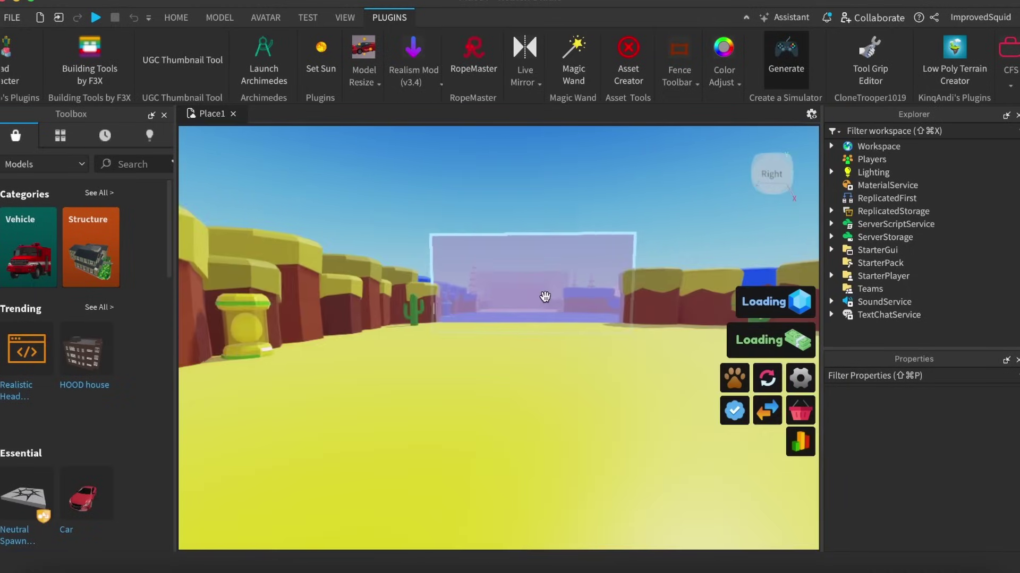
scroll(545, 296, "up", 10)
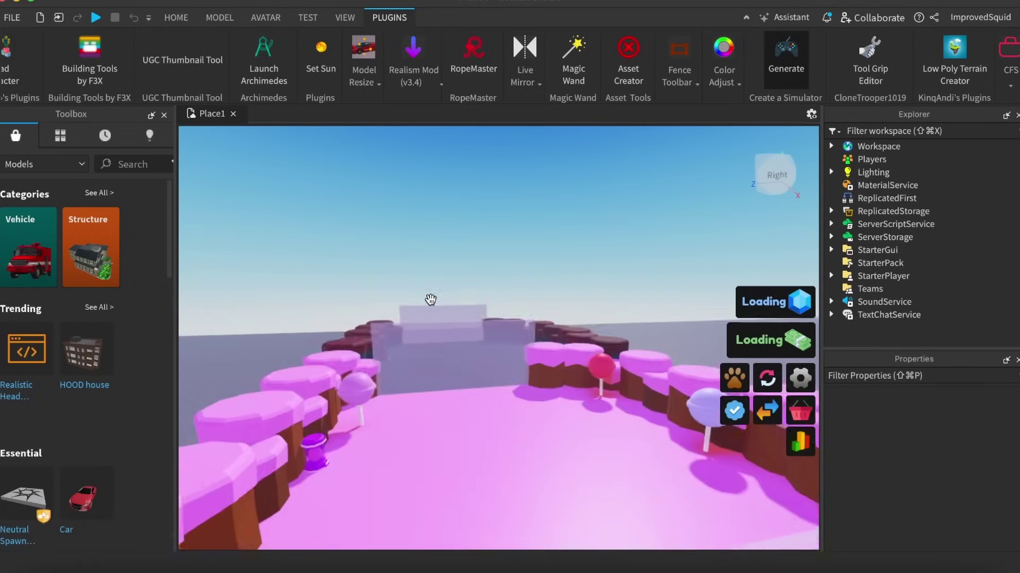
right_click_drag(432, 313, 441, 306)
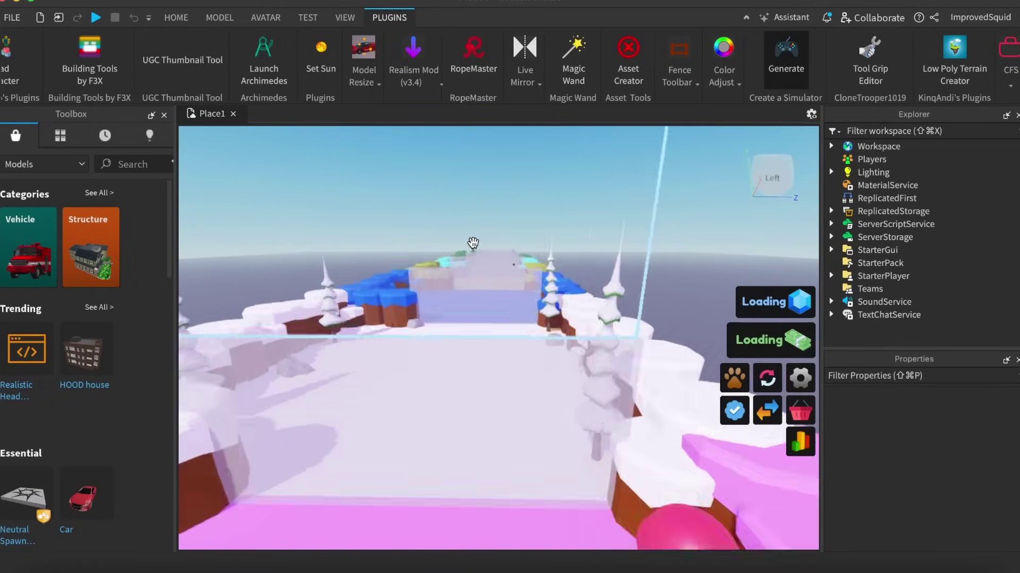
scroll(472, 242, "up", 10)
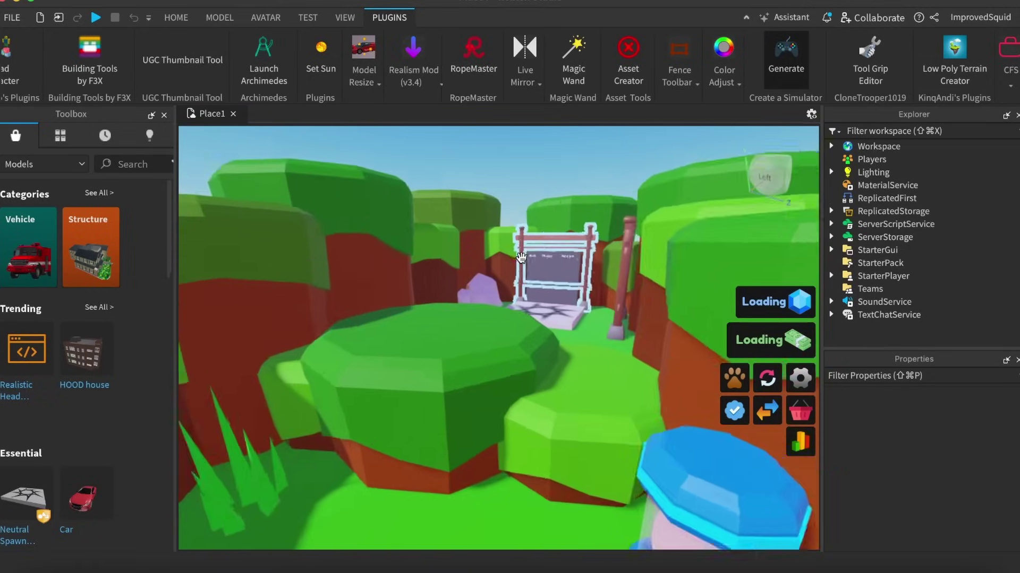
scroll(521, 257, "up", 5)
right_click_drag(496, 341, 455, 348)
scroll(497, 341, "up", 5)
scroll(498, 340, "down", 3)
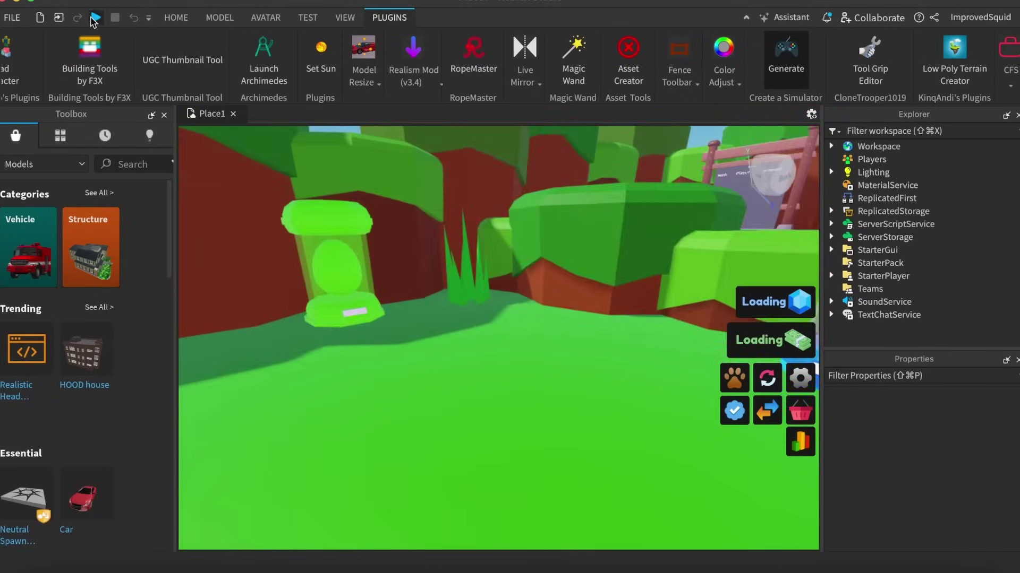
Playtest the generated game, walking the character around the grass area to check the cash drops and currency counters.
left_click(94, 19)
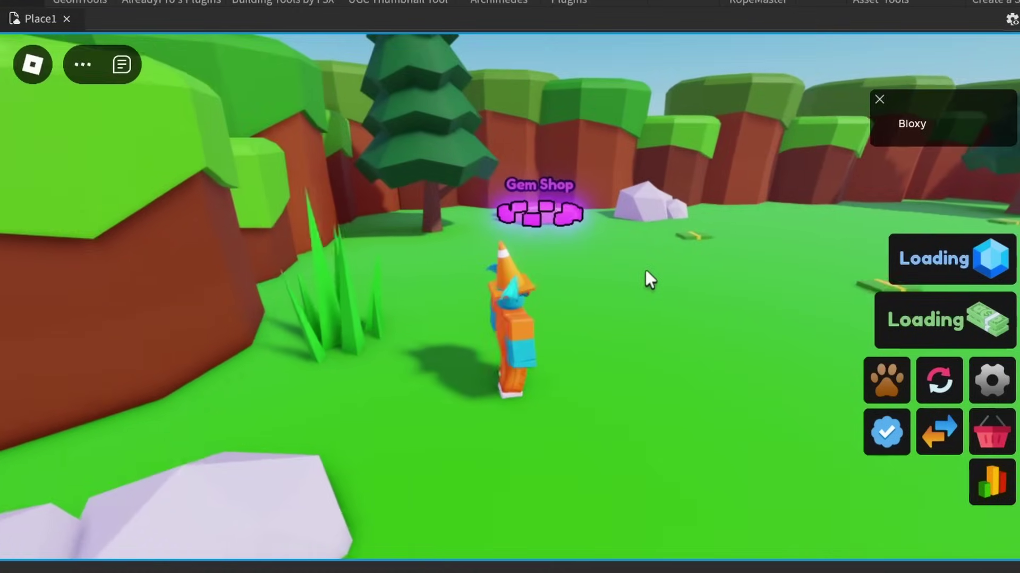
key("s")
right_click_drag(645, 270, 646, 270)
scroll(646, 269, "down", 3)
key("Tab")
key("w")
right_click_drag(537, 329, 535, 329)
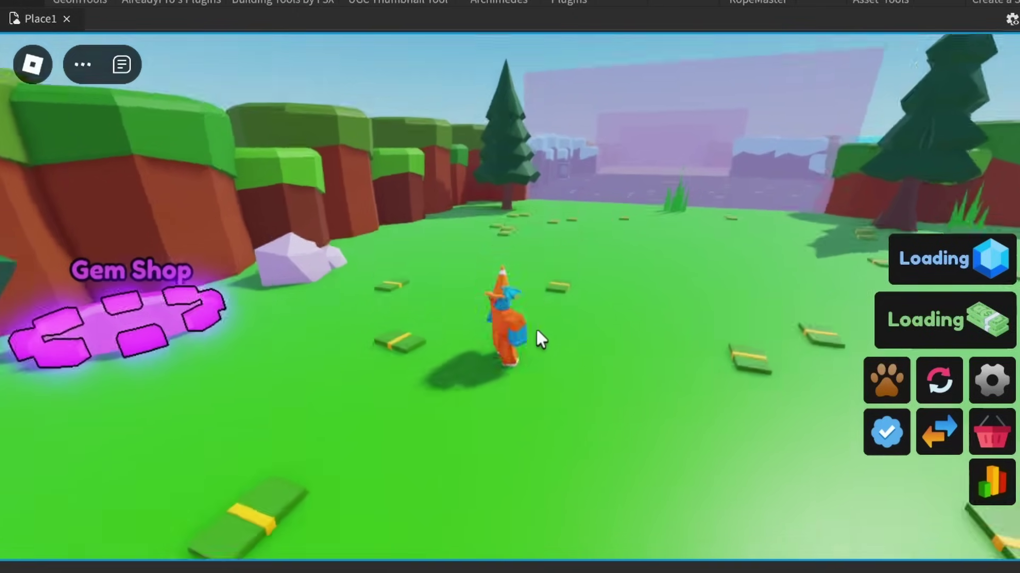
scroll(535, 330, "down", 2)
right_click_drag(596, 280, 593, 289)
key("w")
key("s")
key("w")
scroll(594, 291, "down", 3)
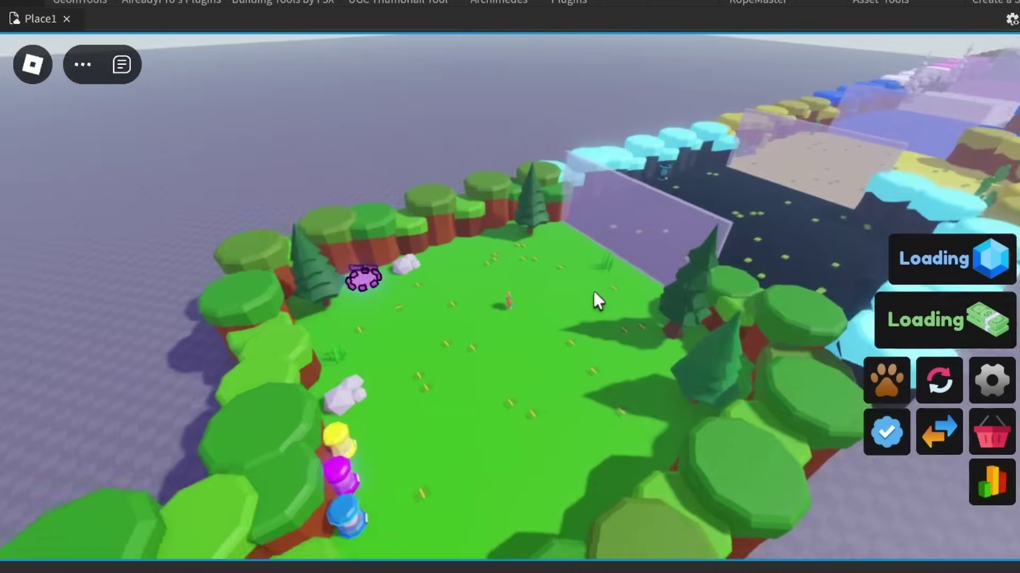
scroll(594, 293, "up", 6)
scroll(593, 292, "up", 3)
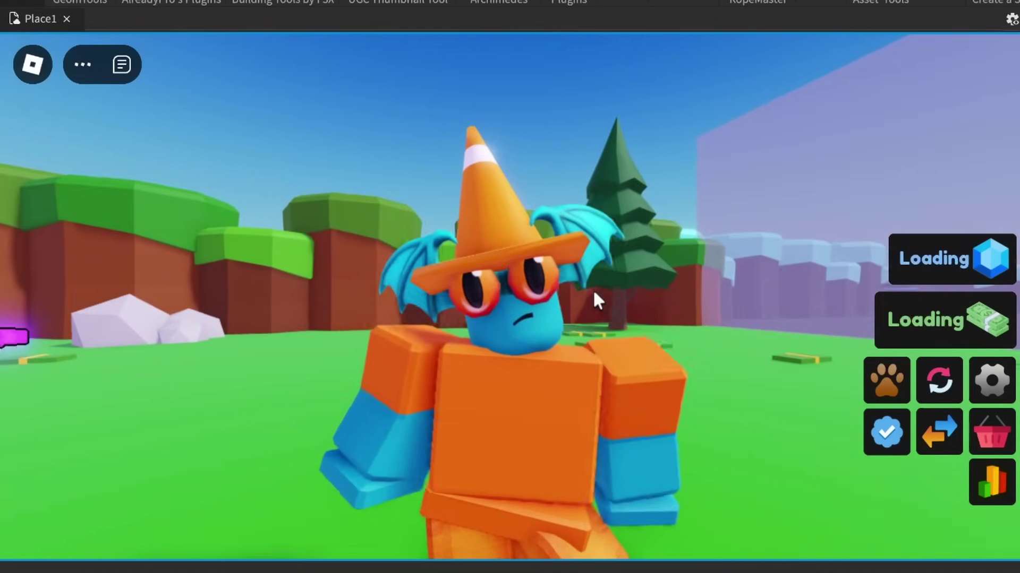
scroll(592, 289, "up", 2)
scroll(593, 289, "down", 4)
scroll(593, 289, "up", 3)
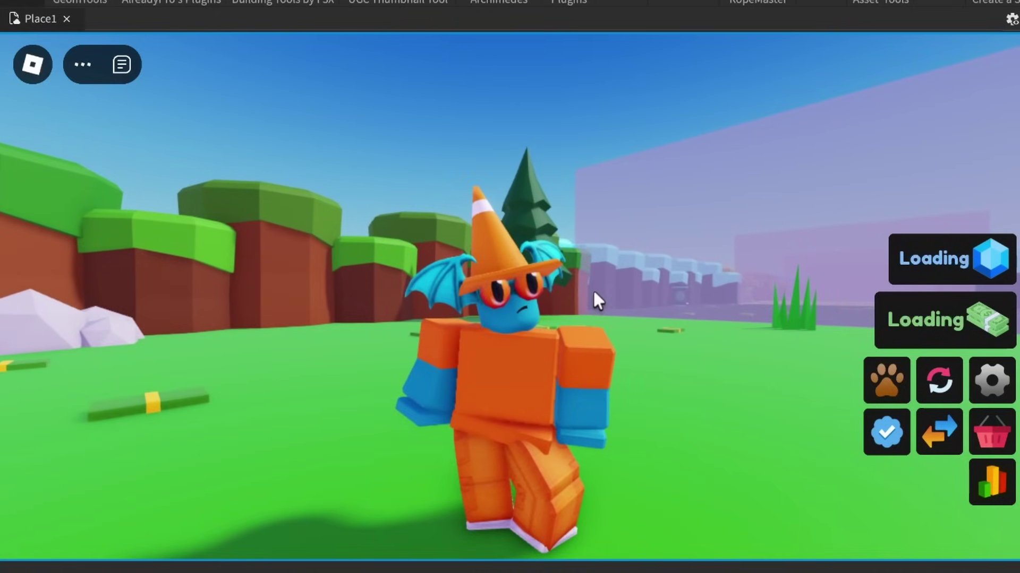
scroll(593, 289, "up", 3)
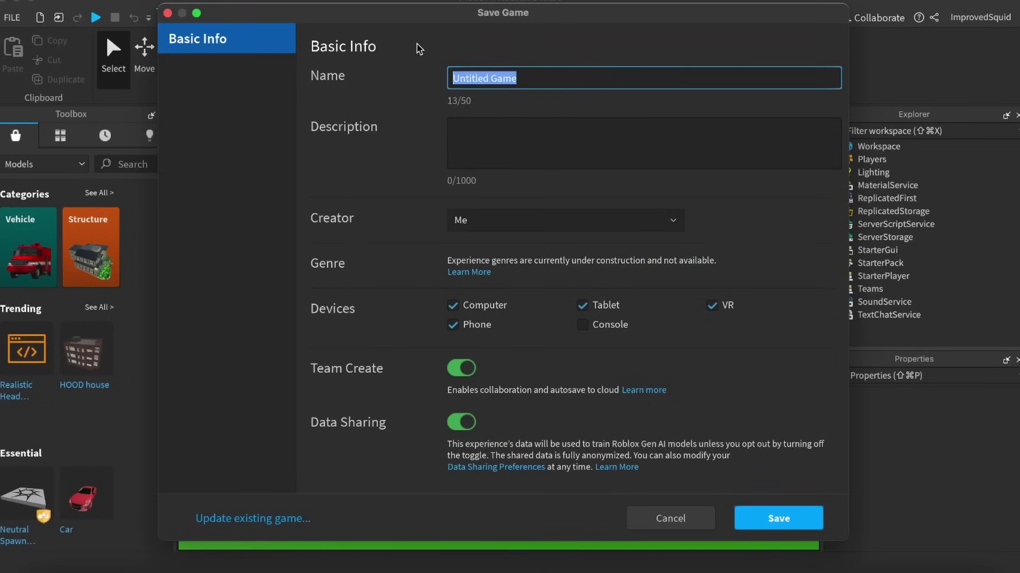
Save the game under the name "Money fraud simulator" and open the Security section of its game settings.
type("Money fraud simulator")
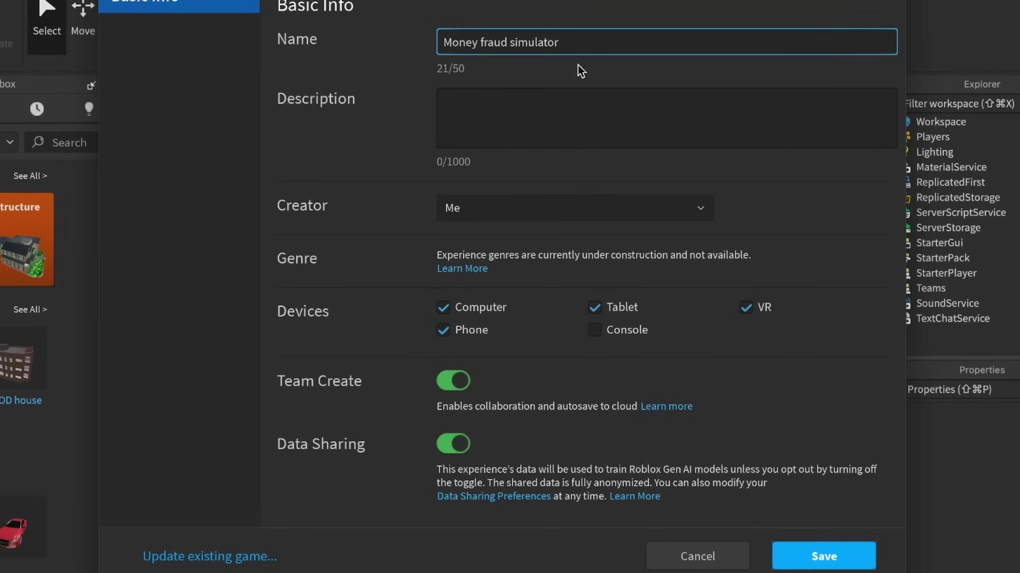
left_click(822, 555)
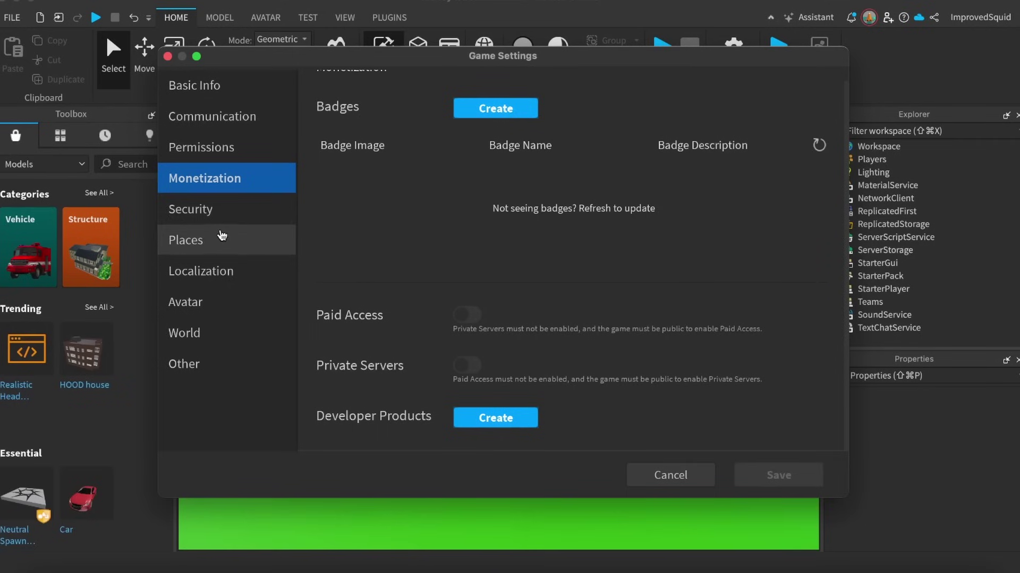
left_click(203, 213)
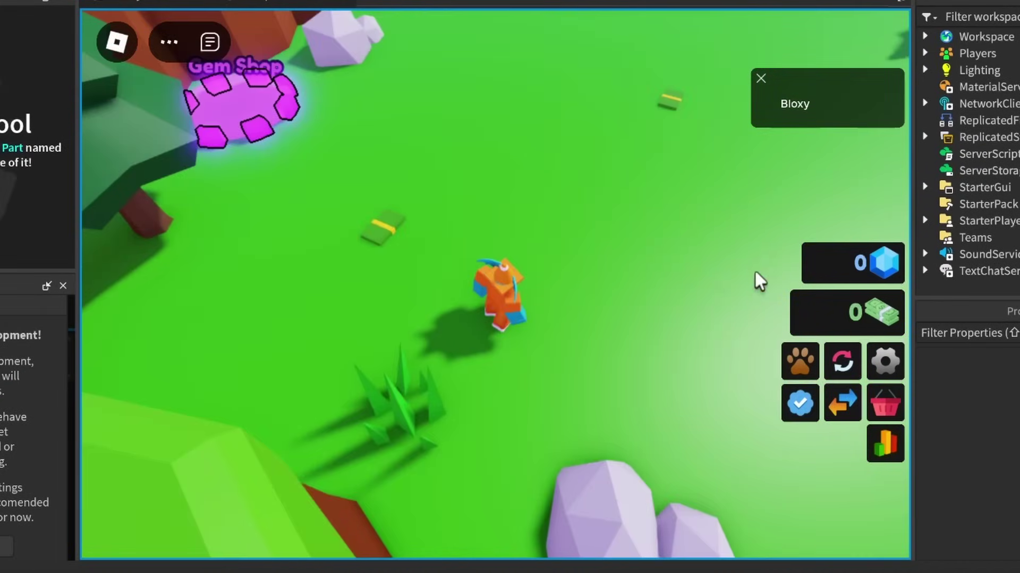
Walk the character across the grass area in the playtest to test collecting cash.
right_click_drag(595, 253, 620, 243)
key("w")
right_click_drag(504, 269, 466, 321)
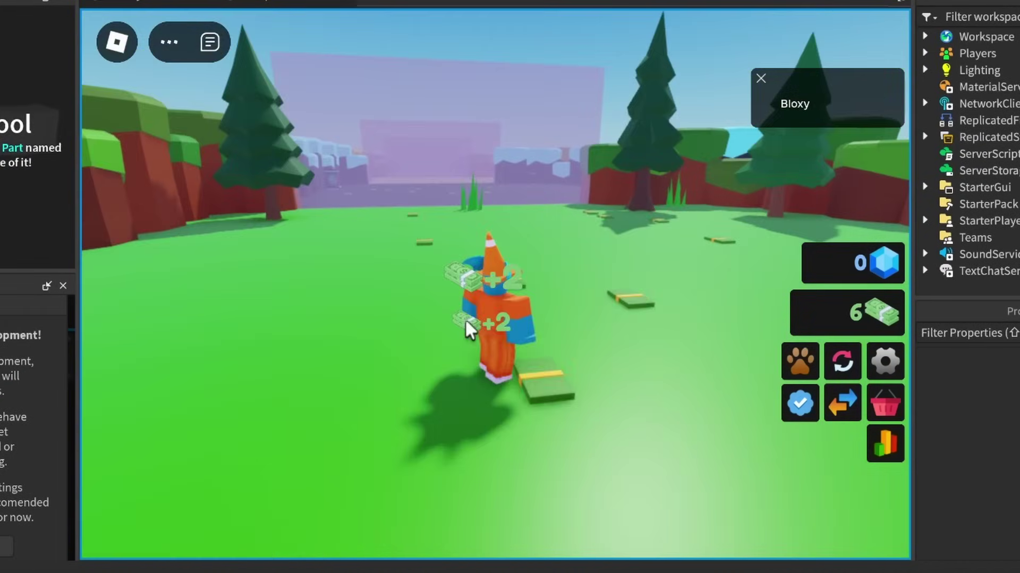
right_click_drag(556, 298, 553, 296)
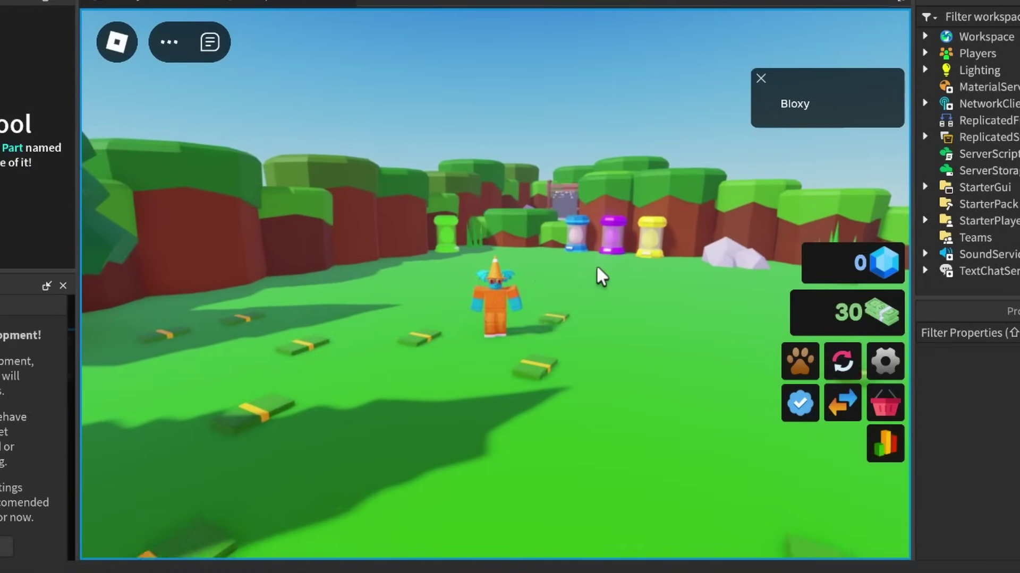
Walk the character back to the spawn pad and examine the Top 100 Most Cash leaderboard.
key("w")
right_click_drag(597, 269, 599, 268)
scroll(597, 268, "up", 2)
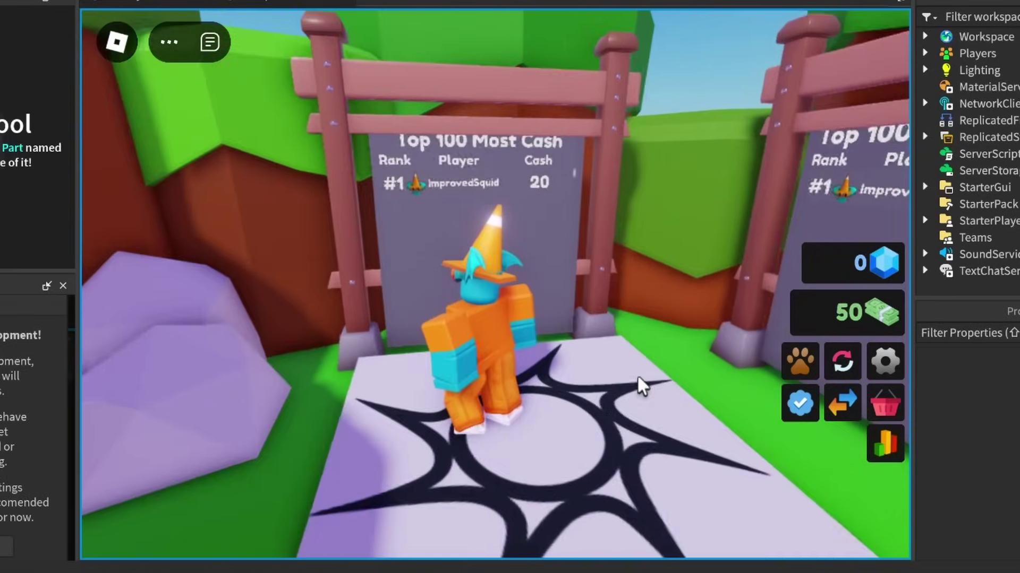
scroll(534, 186, "up", 3)
right_click_drag(575, 314, 557, 354)
key("w")
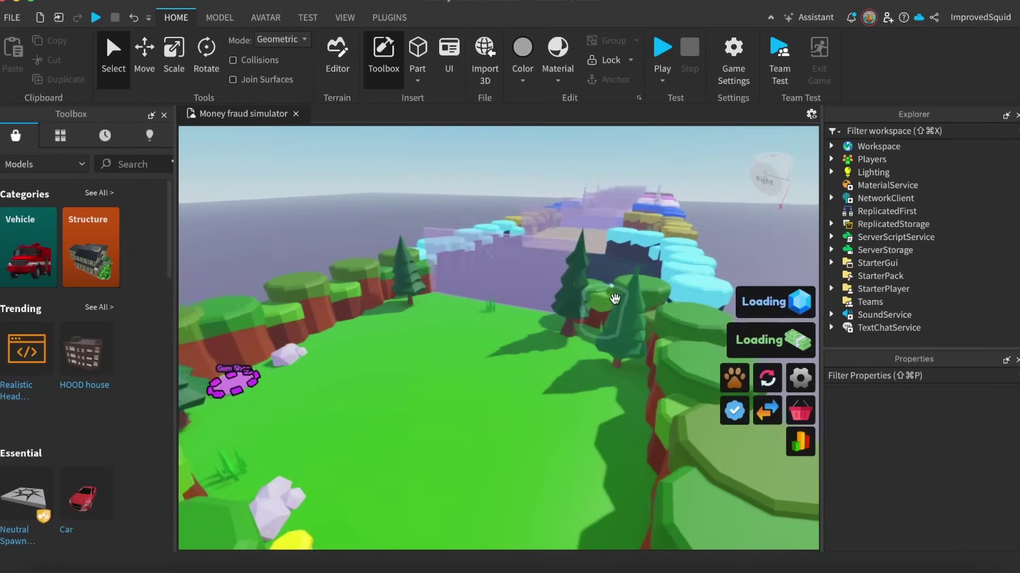
right_click_drag(614, 298, 615, 299)
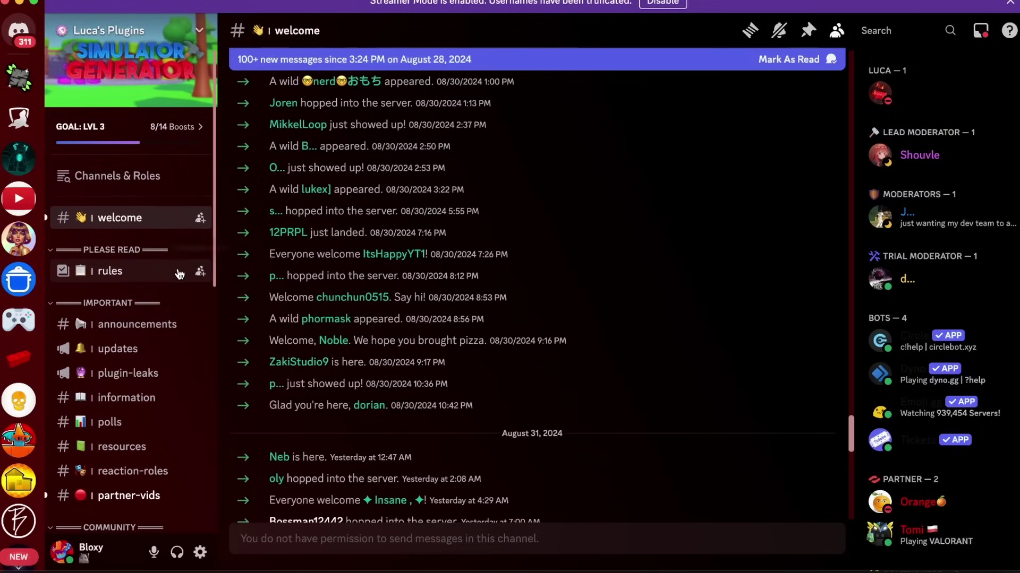
Switch to Discord and browse the plugin server's suggestions and resources channels for community-made simulator systems.
scroll(179, 274, "down", 1)
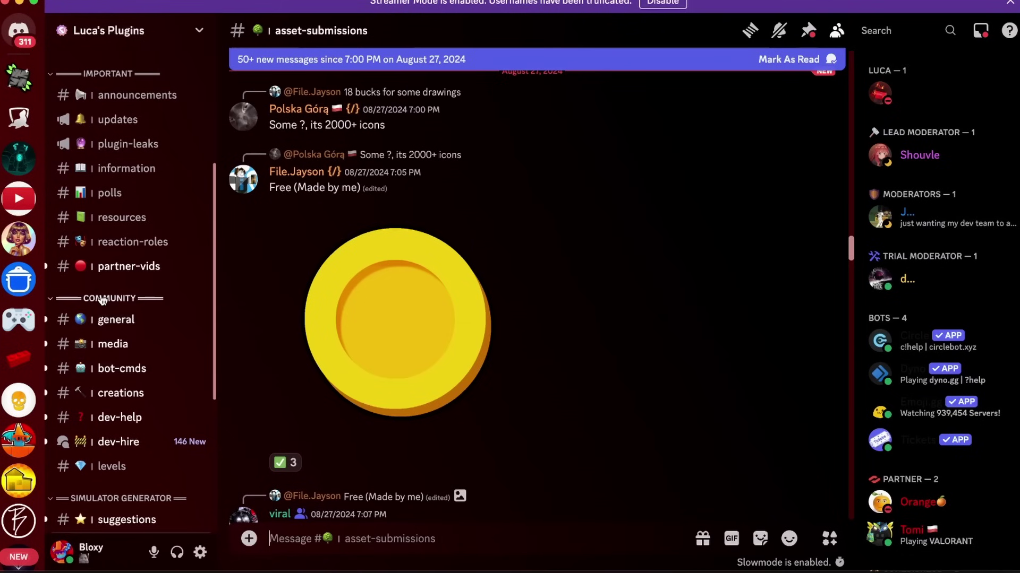
left_click(108, 280)
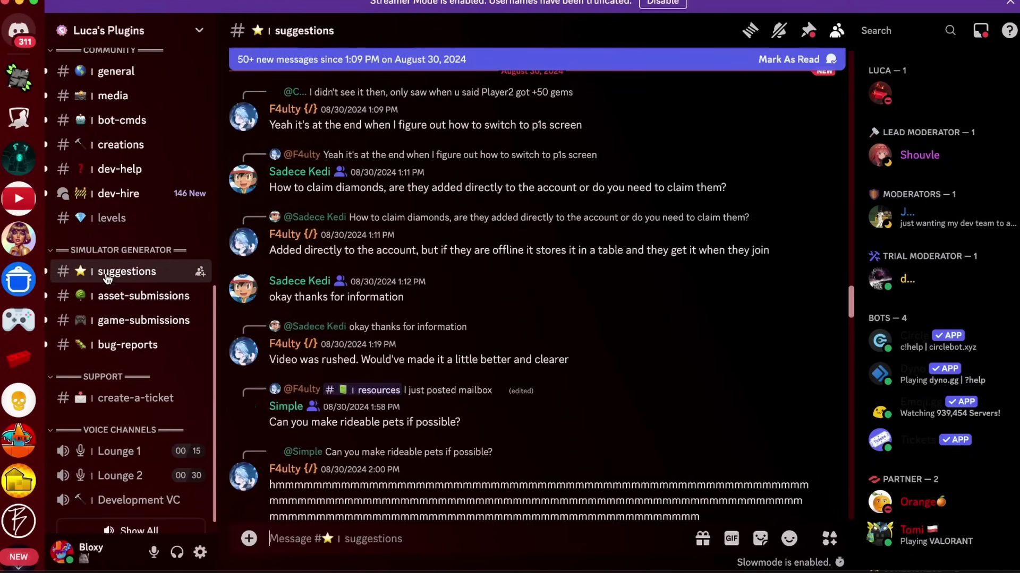
scroll(113, 326, "up", 9)
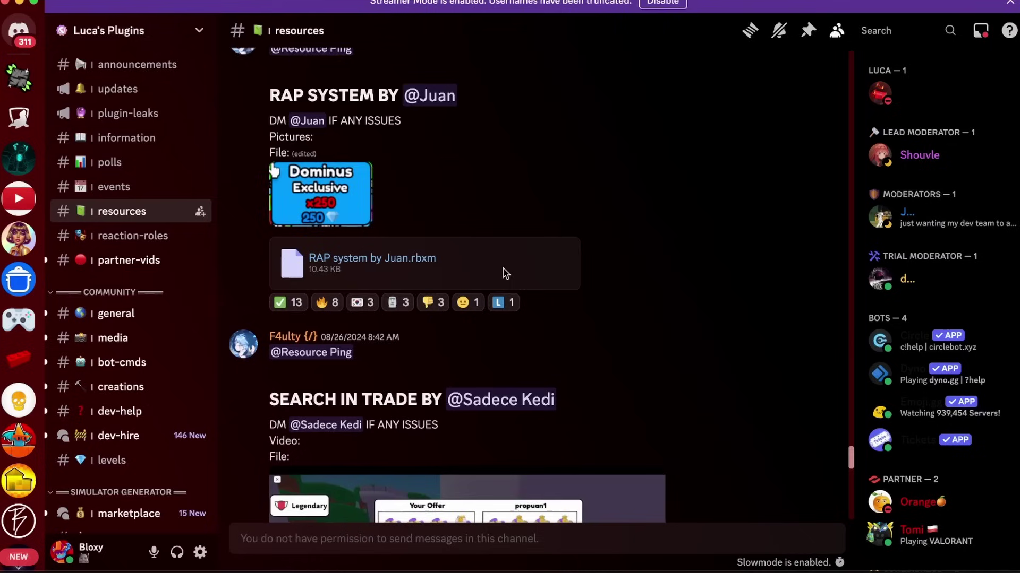
scroll(501, 207, "up", 9)
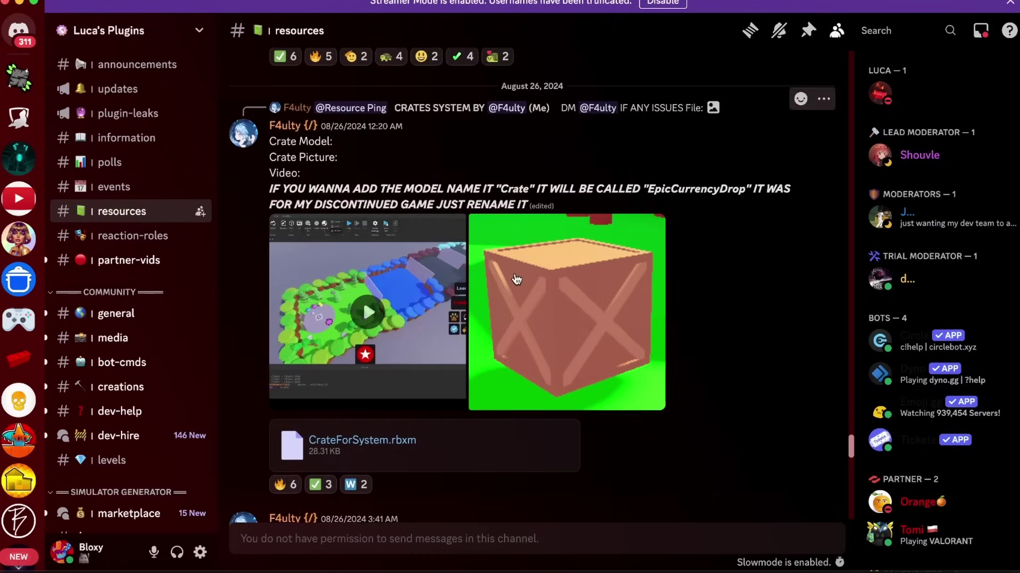
scroll(517, 279, "up", 20)
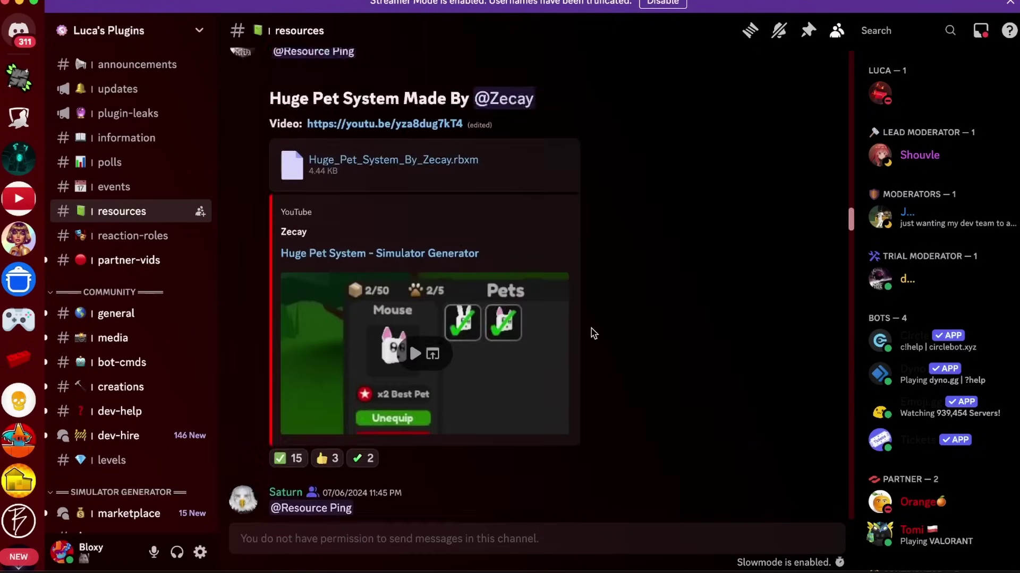
Browse the resources channel's posts for community-made simulator systems and asset packs.
scroll(592, 332, "down", 15)
scroll(591, 333, "up", 6)
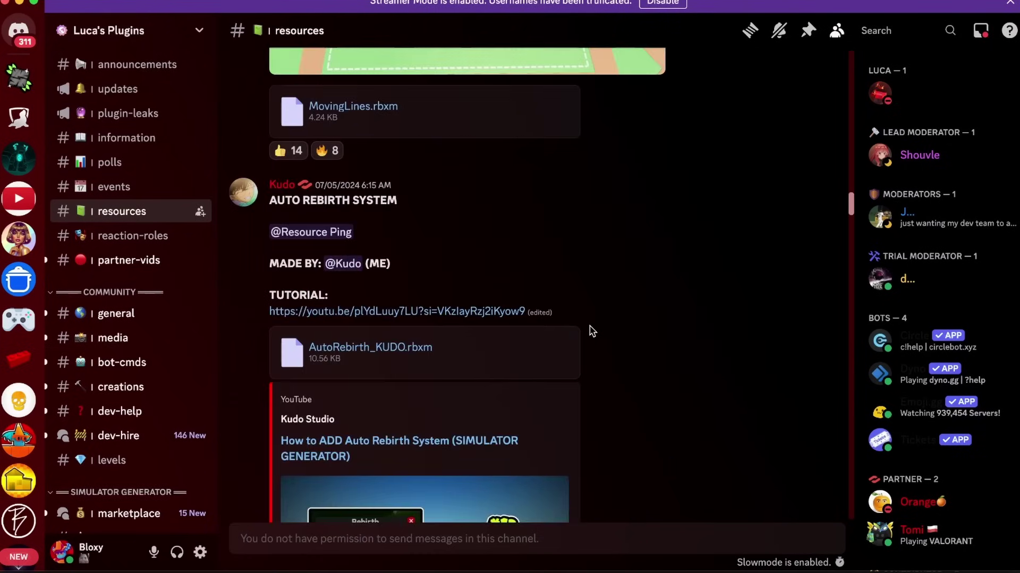
scroll(591, 333, "up", 10)
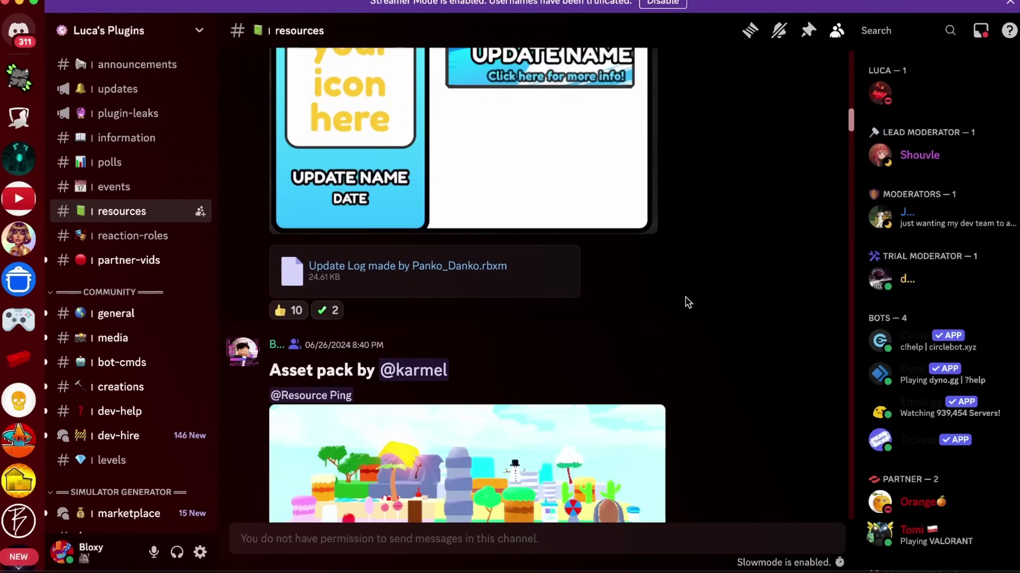
scroll(688, 303, "down", 5)
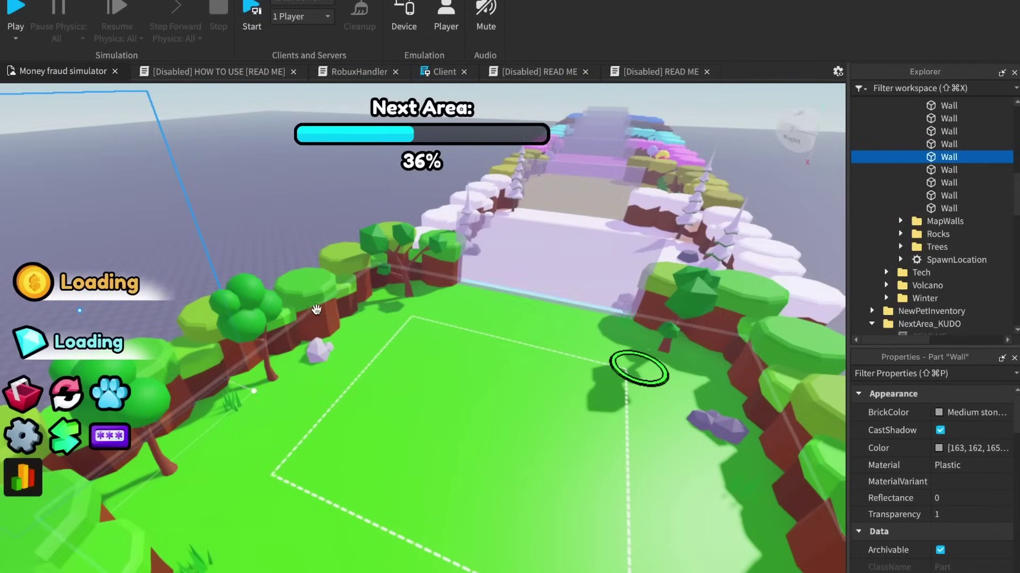
Examine the first area's grass field and the added Next Area progress bar in the Studio editor.
right_click_drag(321, 278, 321, 279)
left_click(320, 279)
left_click(303, 207)
right_click_drag(312, 227, 313, 227)
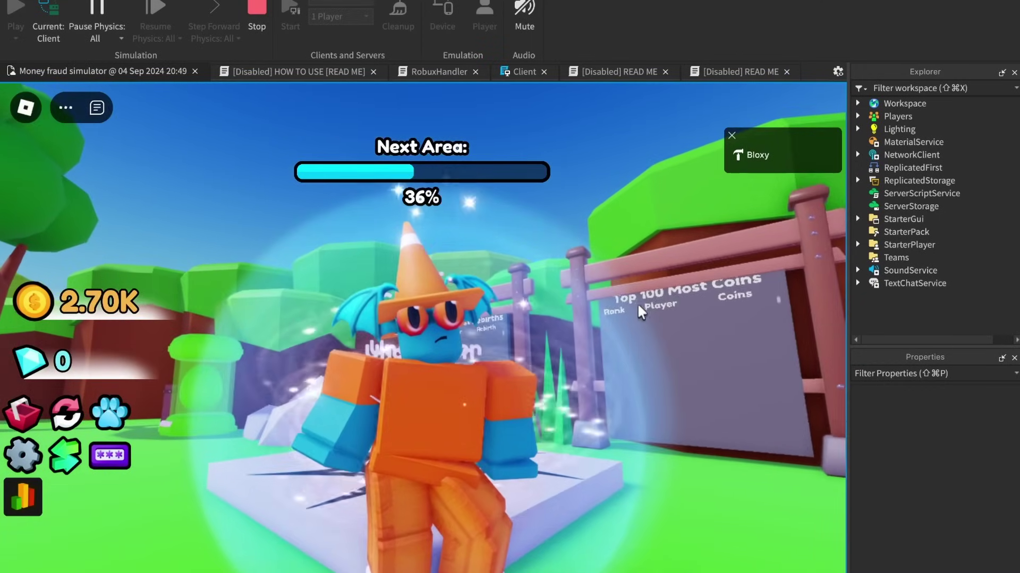
Examine the character, the spawn pad and the Next Area progress bar in the playtest.
scroll(637, 303, "up", 5)
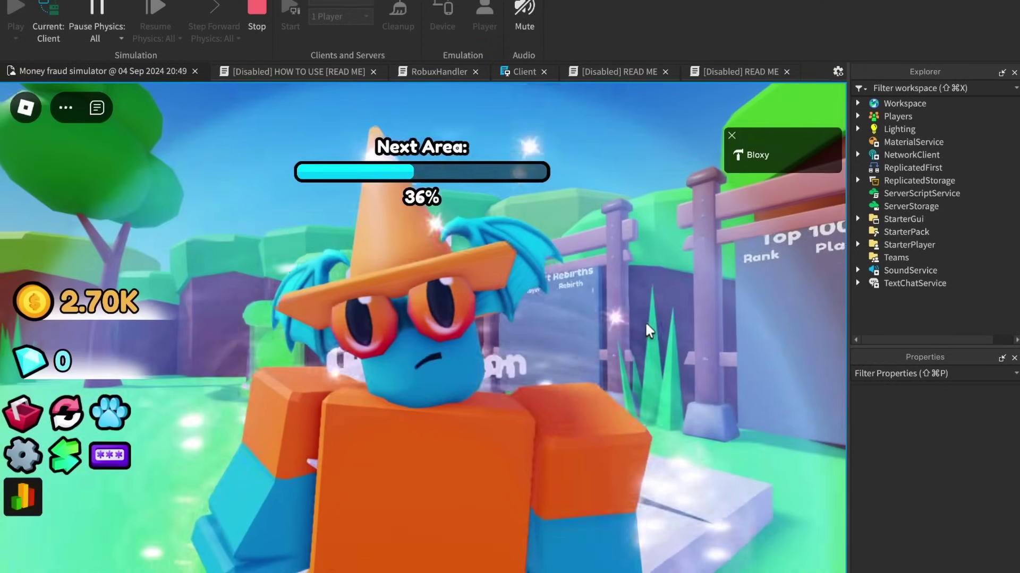
scroll(555, 269, "down", 5)
scroll(555, 270, "up", 2)
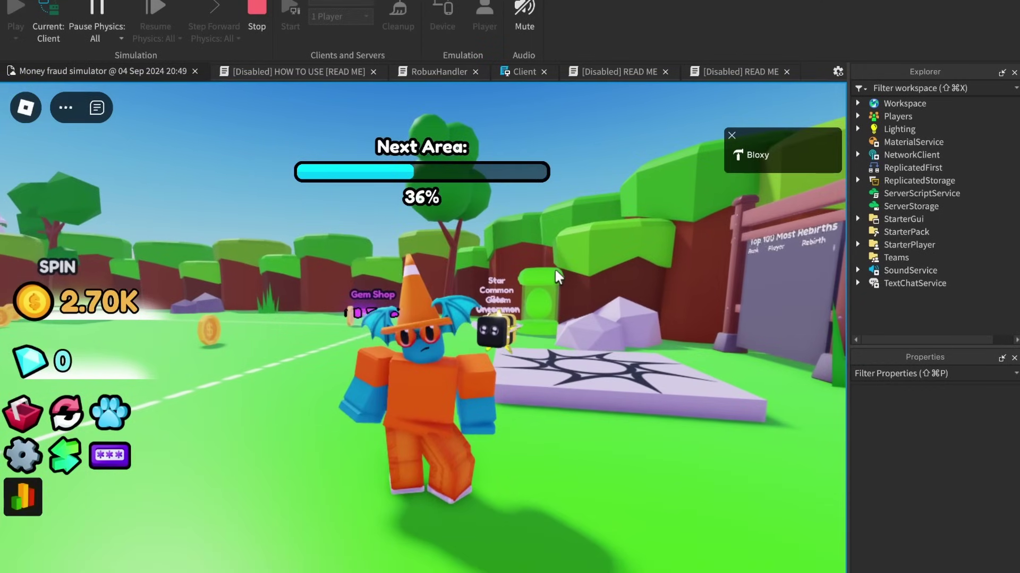
scroll(555, 270, "down", 5)
right_click_drag(555, 270, 556, 269)
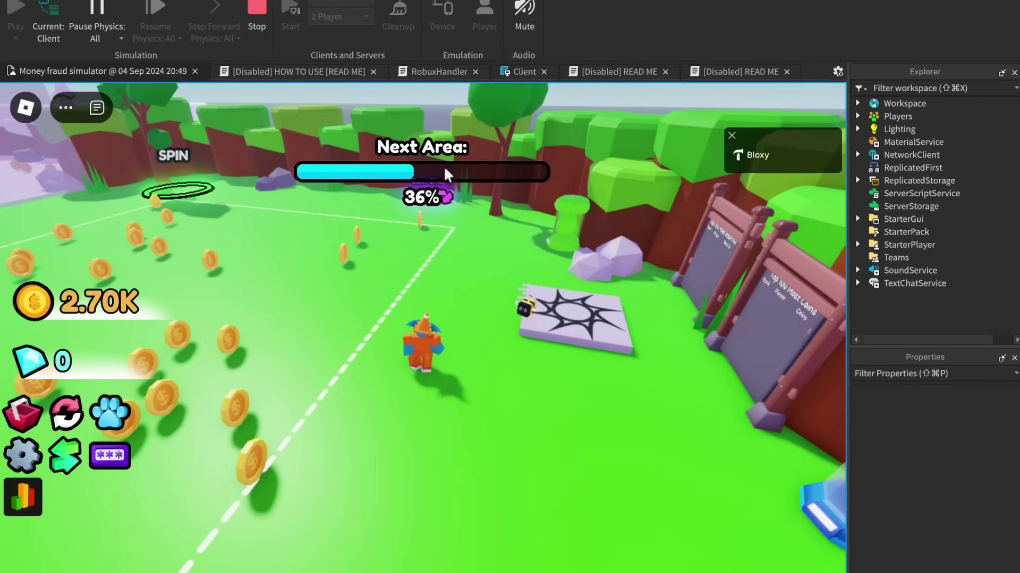
right_click_drag(439, 279, 445, 282)
Walk the character across the grass field to collect coins and test the Next Area progress bar.
scroll(440, 278, "up", 3)
scroll(440, 279, "up", 3)
key("w")
scroll(445, 283, "down", 4)
scroll(445, 282, "up", 3)
key("w")
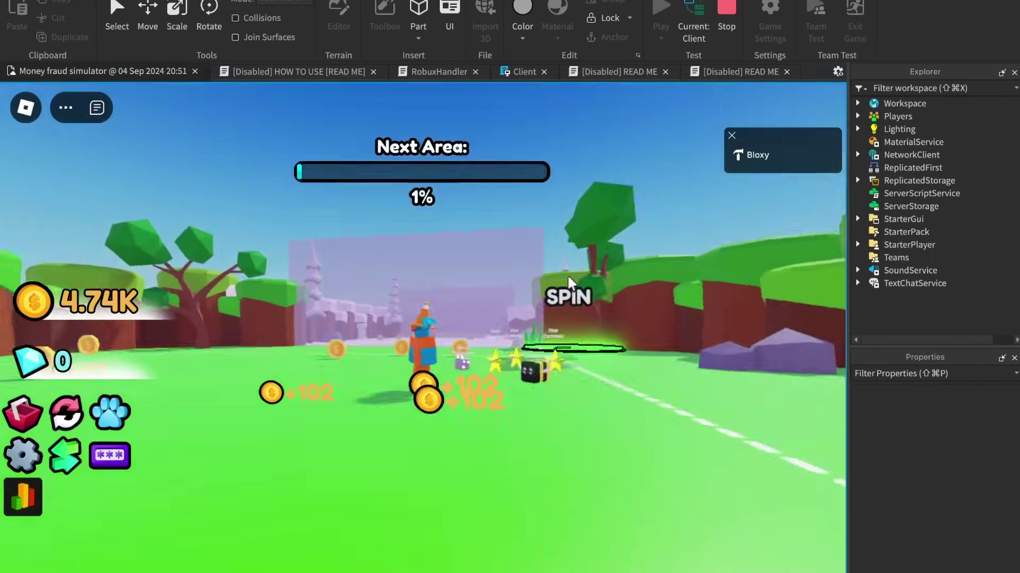
right_click_drag(568, 277, 567, 277)
key("w")
right_click_drag(509, 209, 509, 210)
key("w")
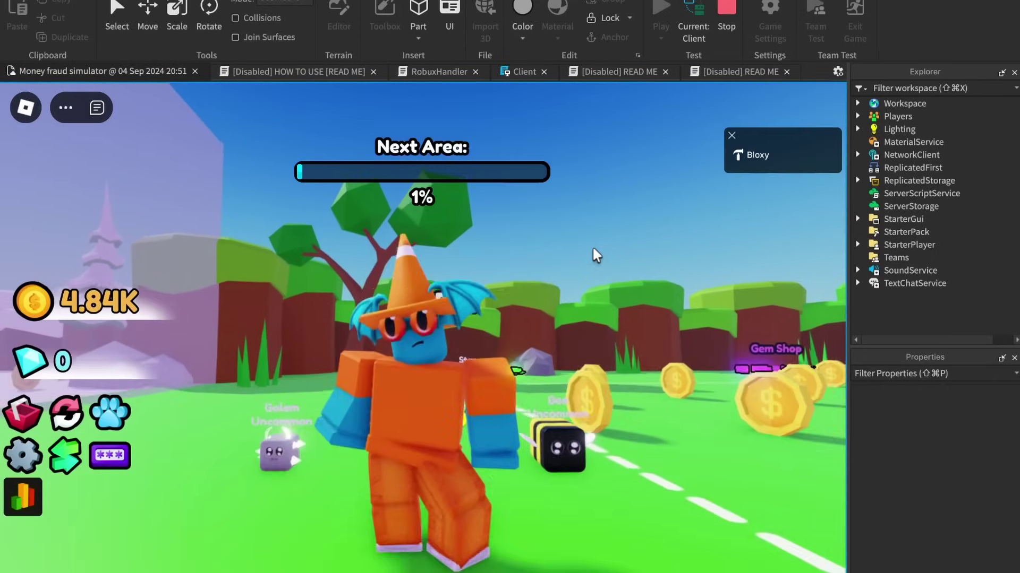
Look at the character and its equipped pets up close, then close the Your Pets inventory.
right_click_drag(592, 248, 593, 248)
scroll(594, 248, "up", 2)
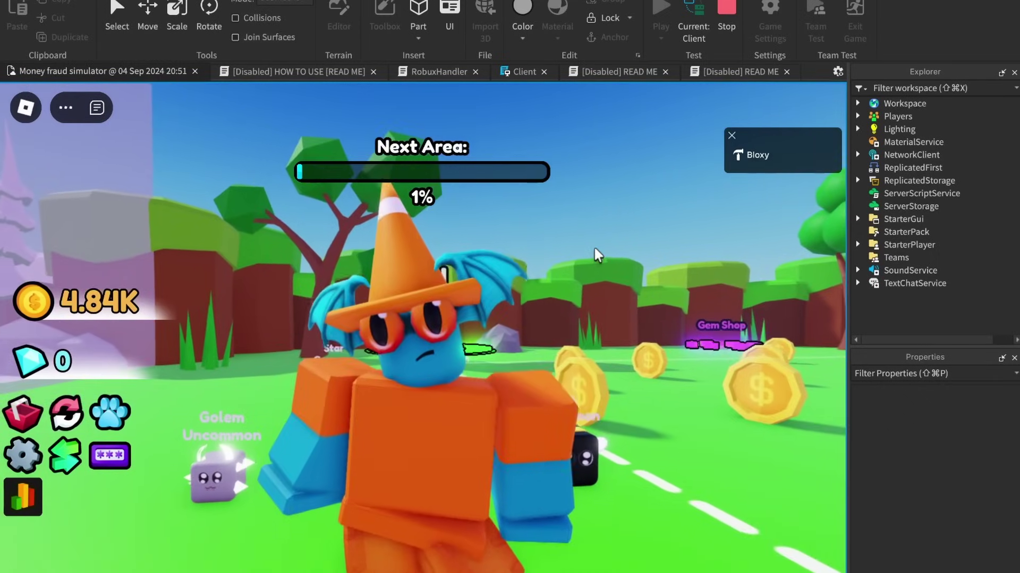
key("s")
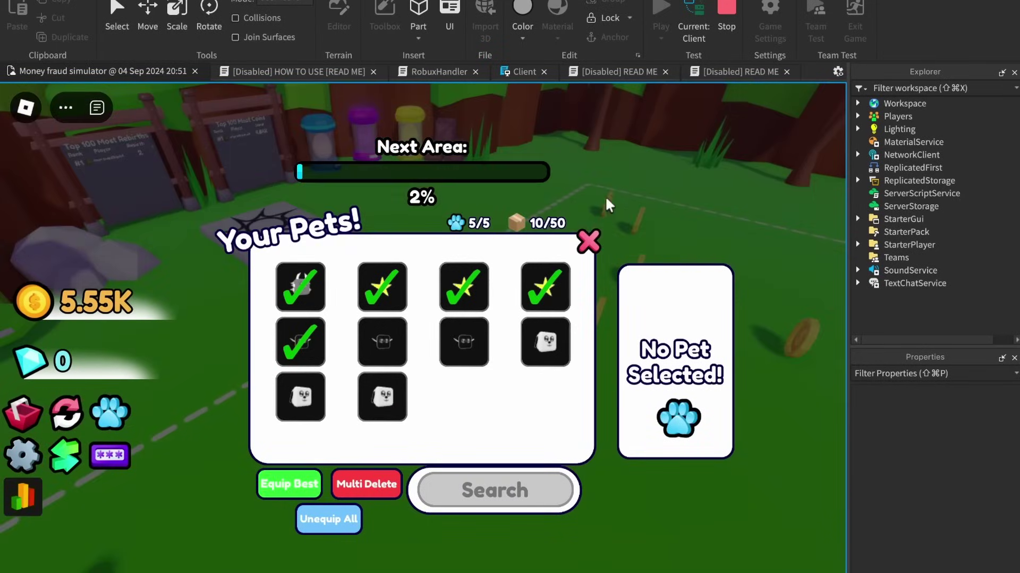
left_click(587, 240)
scroll(575, 236, "up", 5)
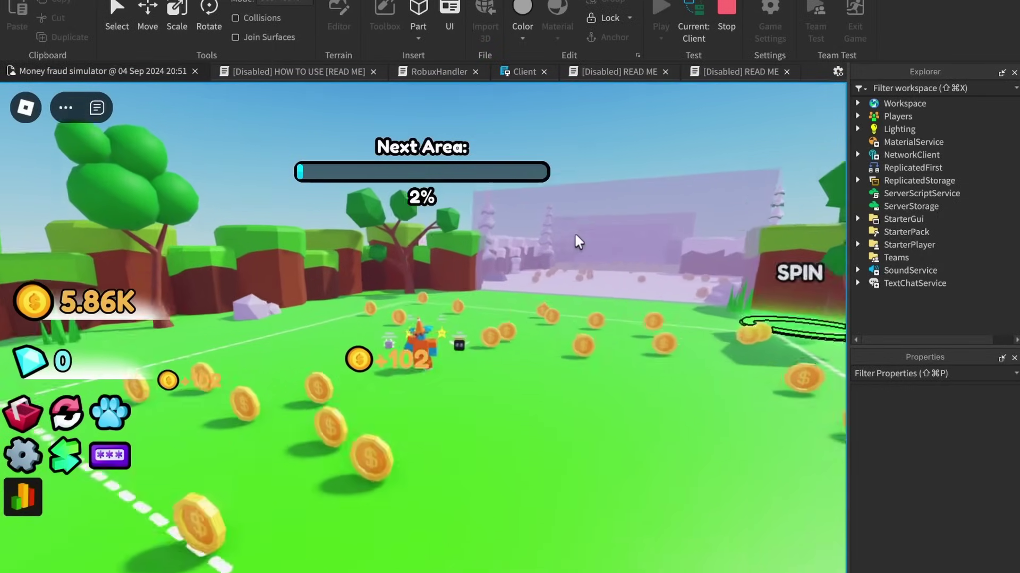
Move the character back on the grass field, view it beside its pets, and stop the playtest.
right_click_drag(575, 236, 576, 236)
scroll(575, 235, "up", 4)
scroll(575, 235, "down", 4)
scroll(575, 236, "up", 2)
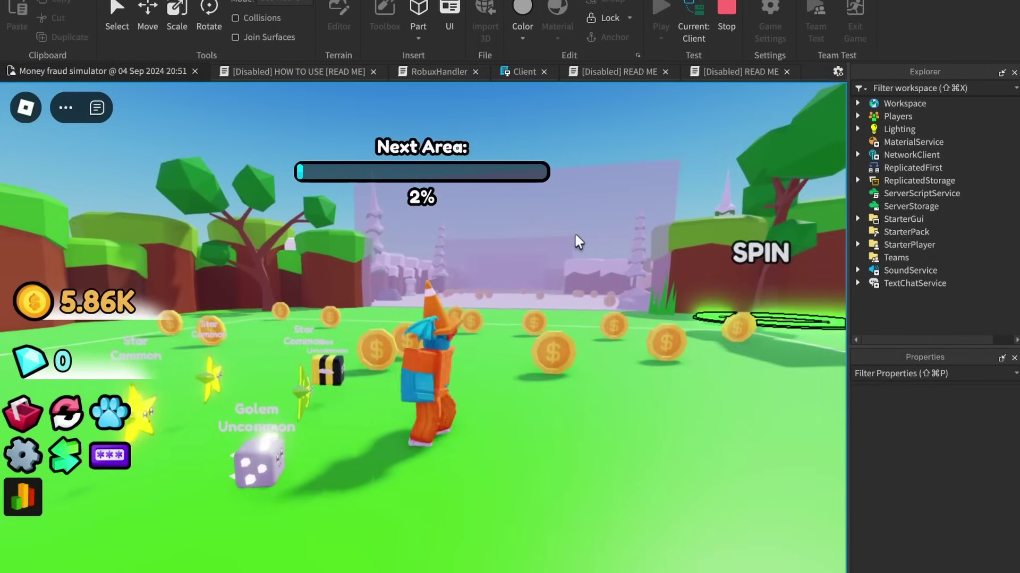
key("s")
scroll(575, 235, "up", 4)
right_click_drag(554, 360, 553, 360)
scroll(553, 360, "up", 3)
key("shift+F5")
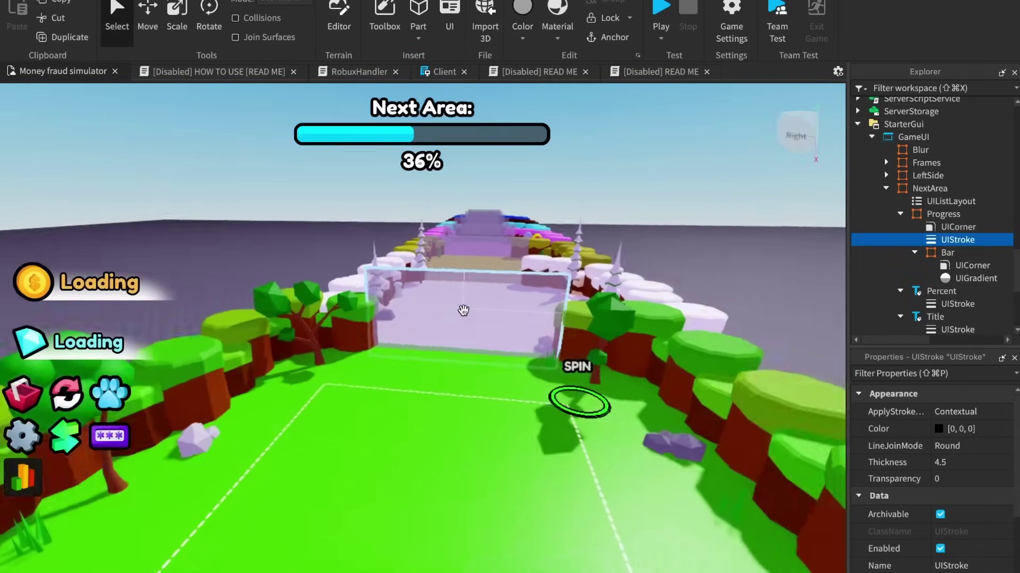
Inspect the original grass area and the barrier to the winter area in the editor.
right_click_drag(464, 310, 463, 309)
scroll(463, 311, "down", 5)
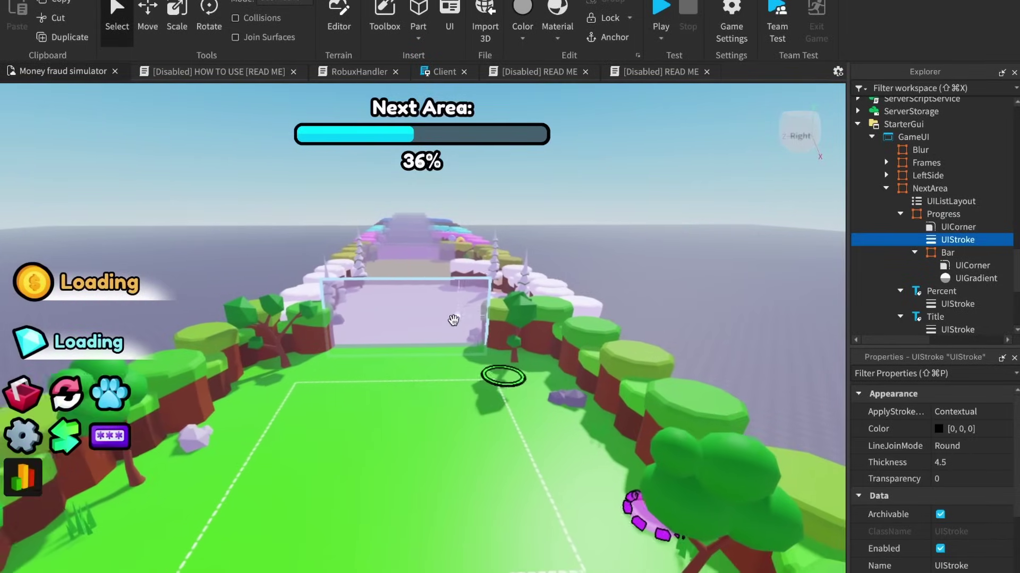
scroll(441, 340, "up", 5)
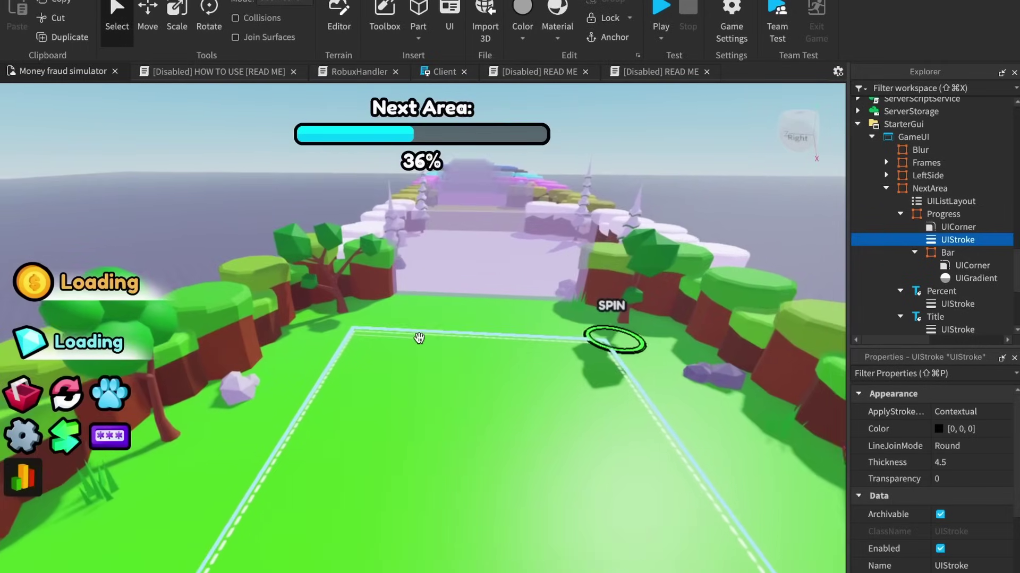
key("w")
right_click_drag(557, 351, 558, 351)
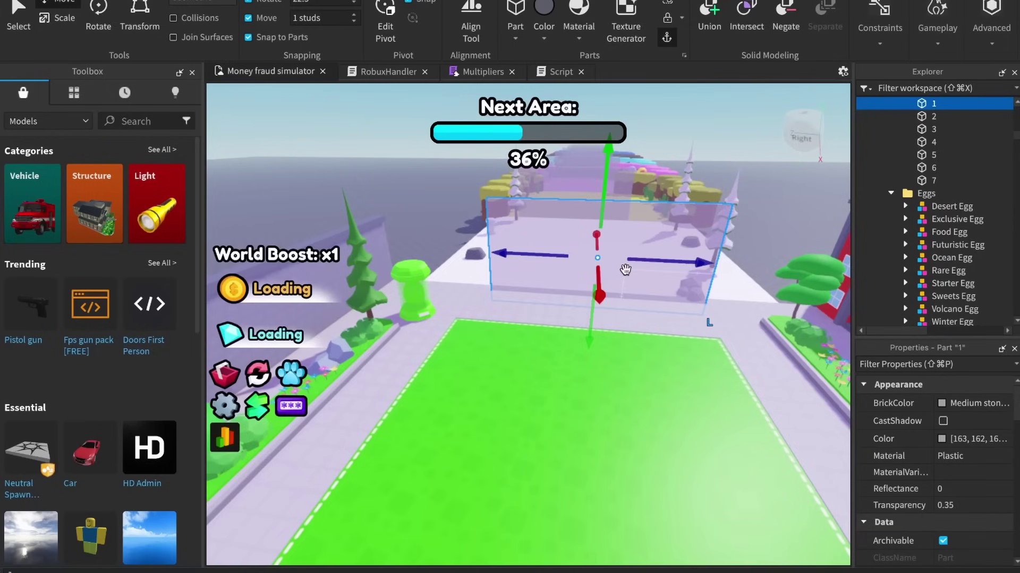
Deselect the barrier part and inspect the rebuilt first area with its planters, egg stands and walls.
right_click_drag(684, 370, 684, 370)
left_click(644, 318)
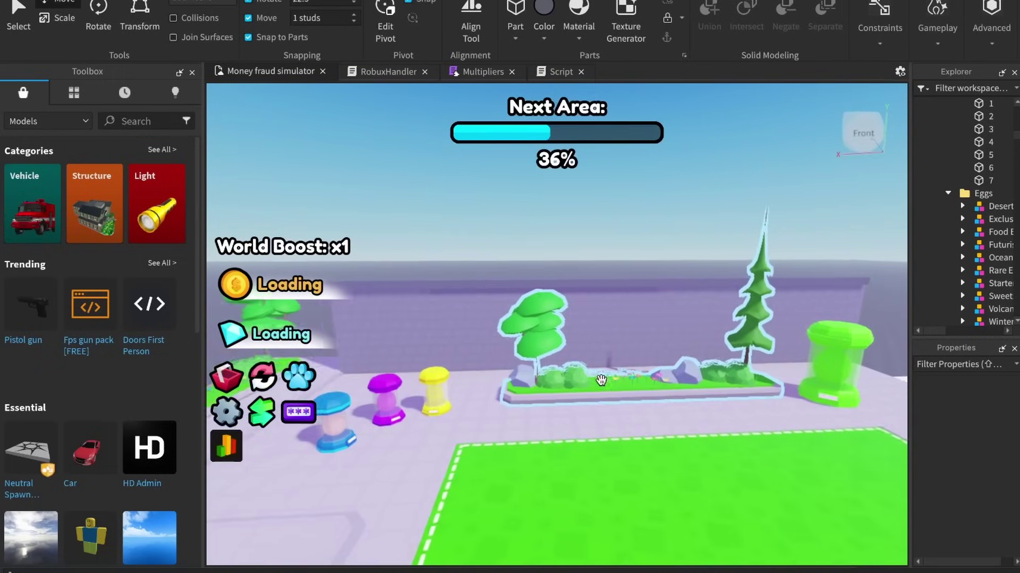
right_click_drag(601, 381, 531, 387)
right_click_drag(311, 258, 460, 396)
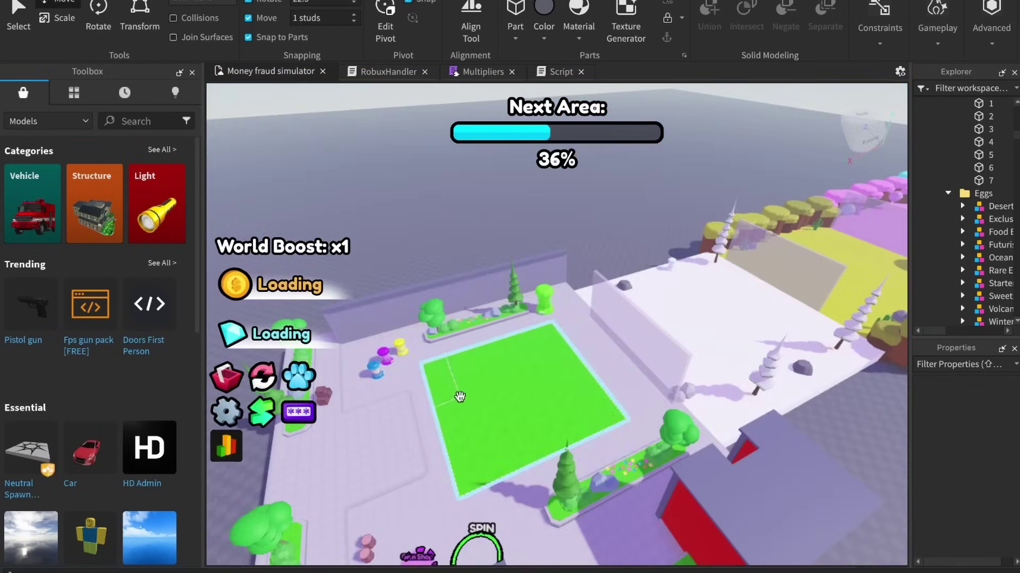
right_click_drag(629, 376, 508, 308)
right_click_drag(308, 284, 656, 285)
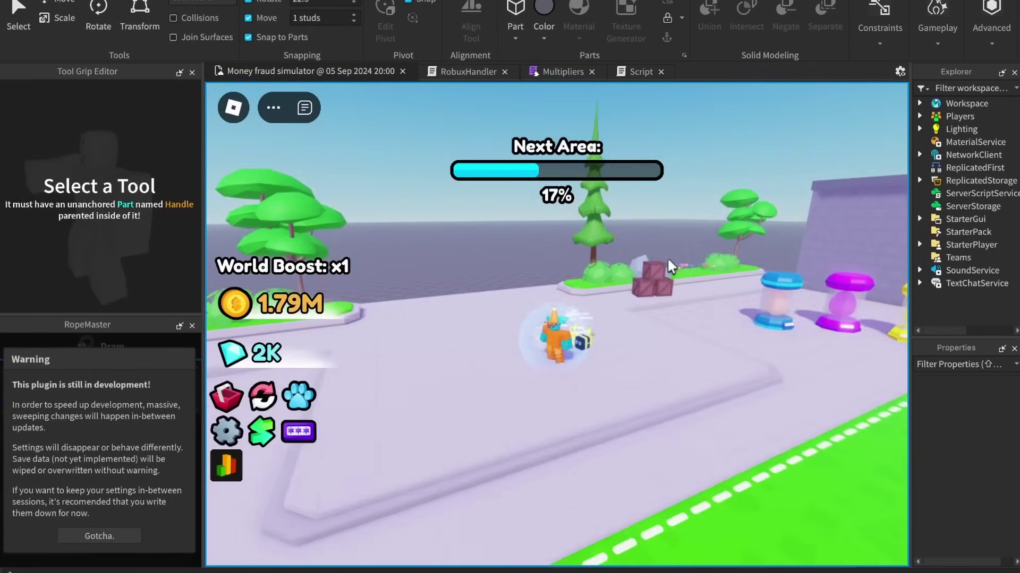
Survey the rebuilt first area and its coin field in the playtest.
scroll(668, 260, "up", 4)
right_click_drag(668, 260, 672, 259)
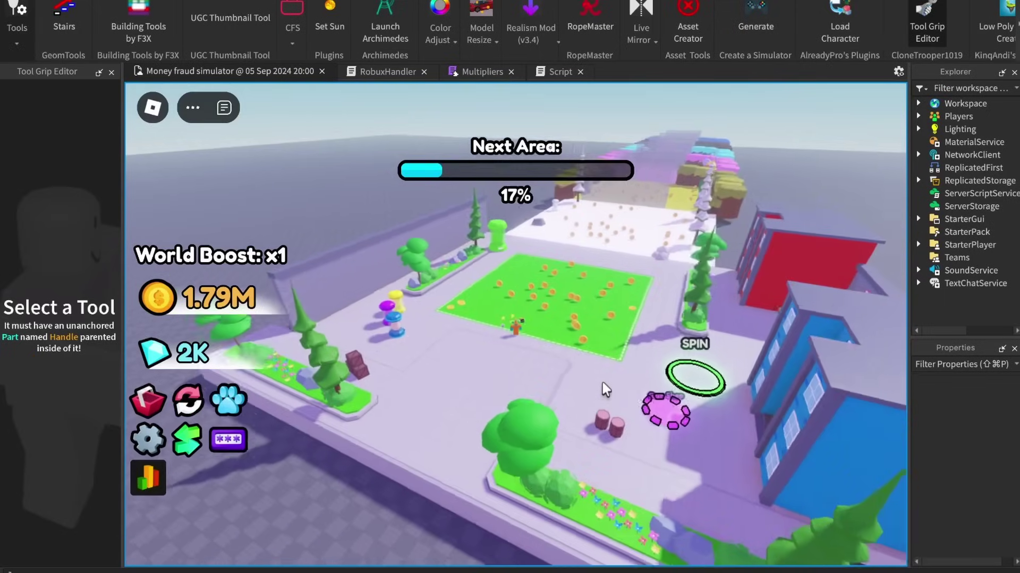
scroll(604, 387, "up", 5)
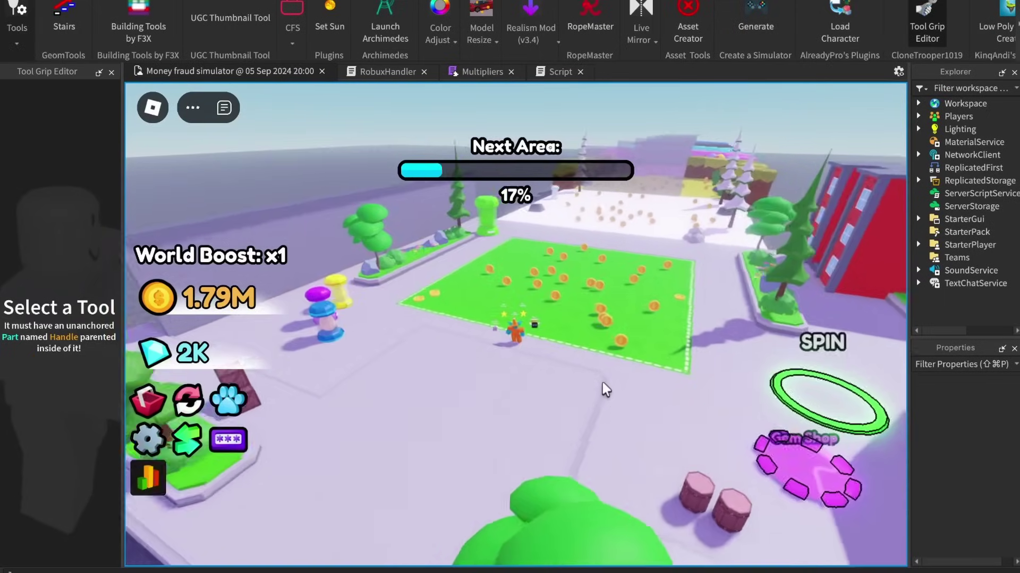
scroll(605, 390, "down", 6)
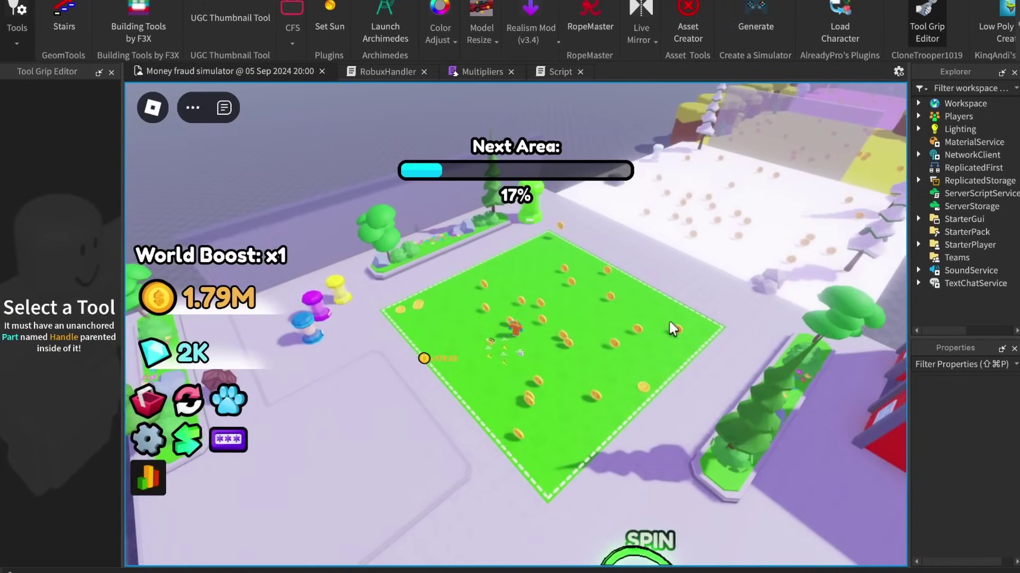
scroll(671, 330, "up", 5)
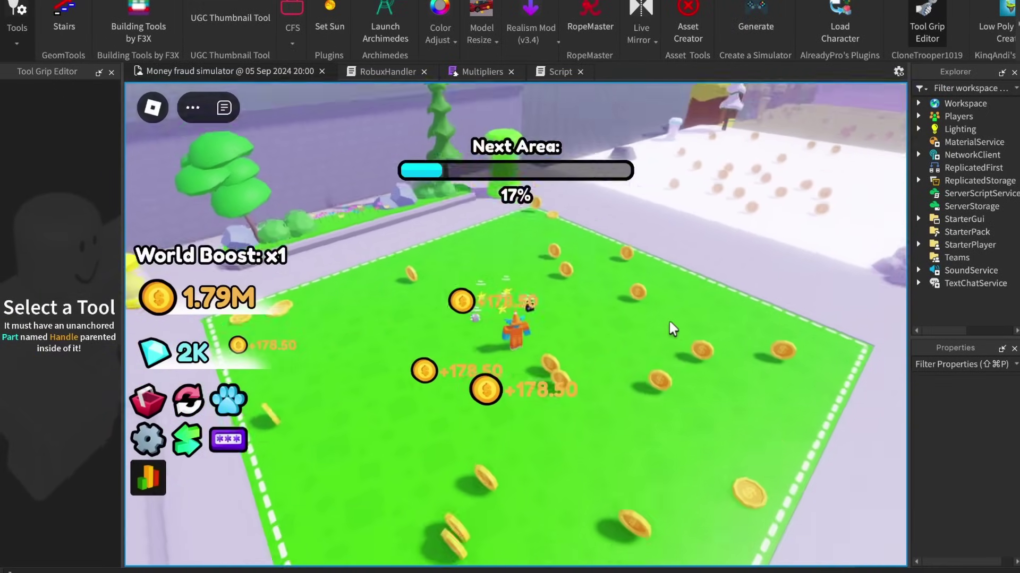
Walk the character from the grass field into the winter area and collect coins with the world boost.
key("d")
right_click_drag(673, 329, 670, 323)
key("d")
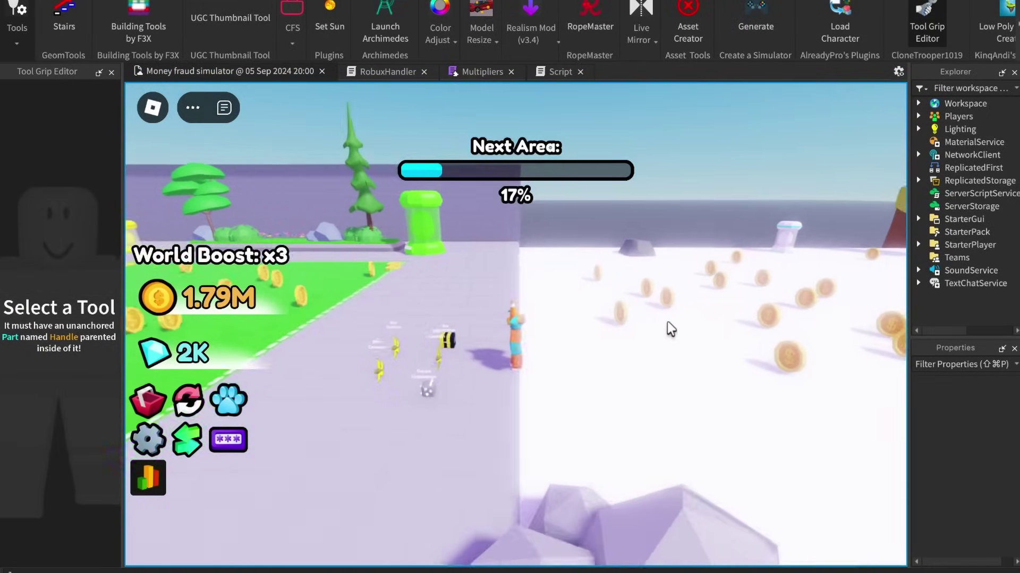
key("w")
right_click_drag(471, 294, 472, 294)
key("w")
key("w")
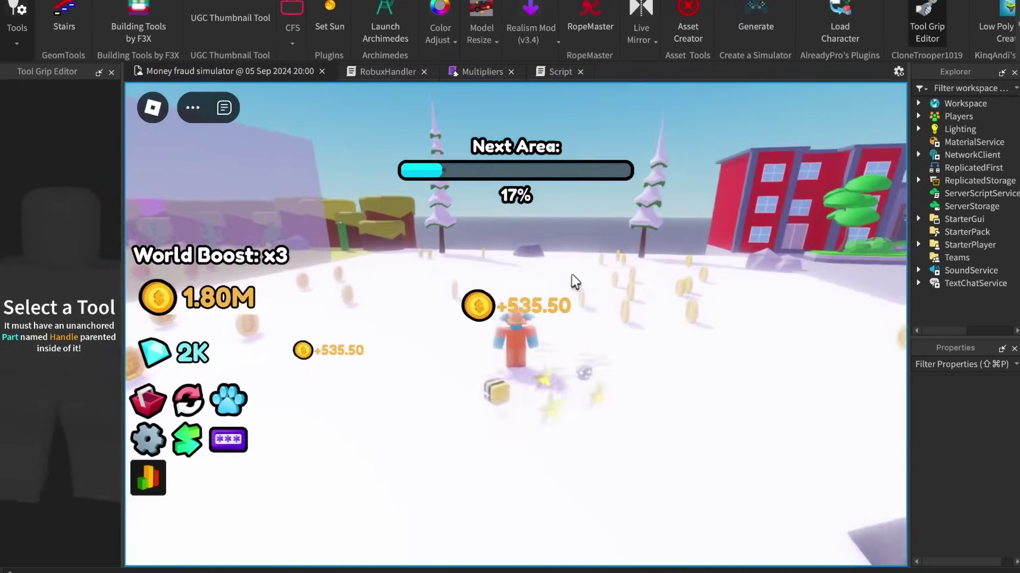
Walk the character to the egg stand in the winter area and open an egg.
key("w")
right_click_drag(572, 275, 572, 276)
key("w")
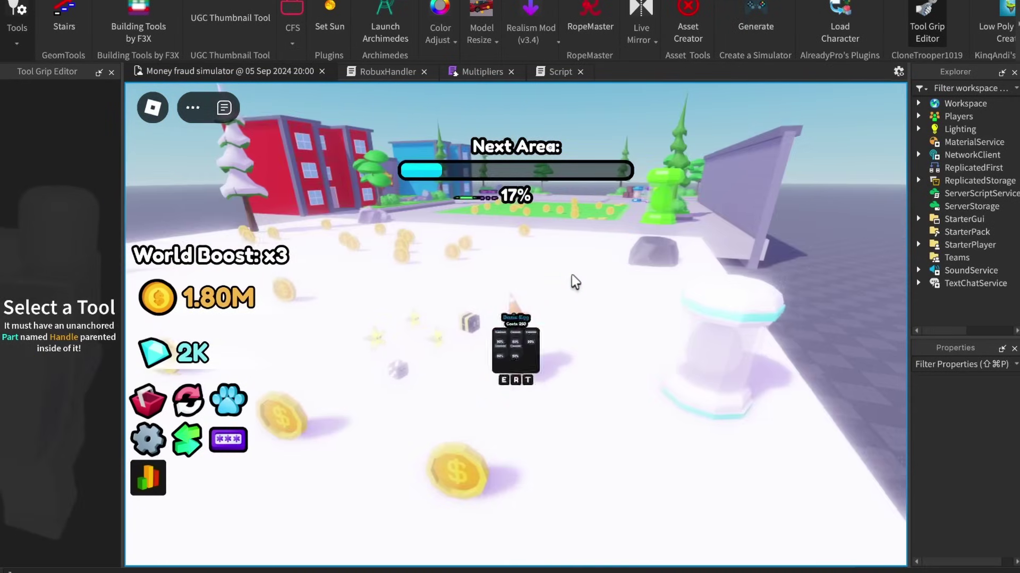
key("e")
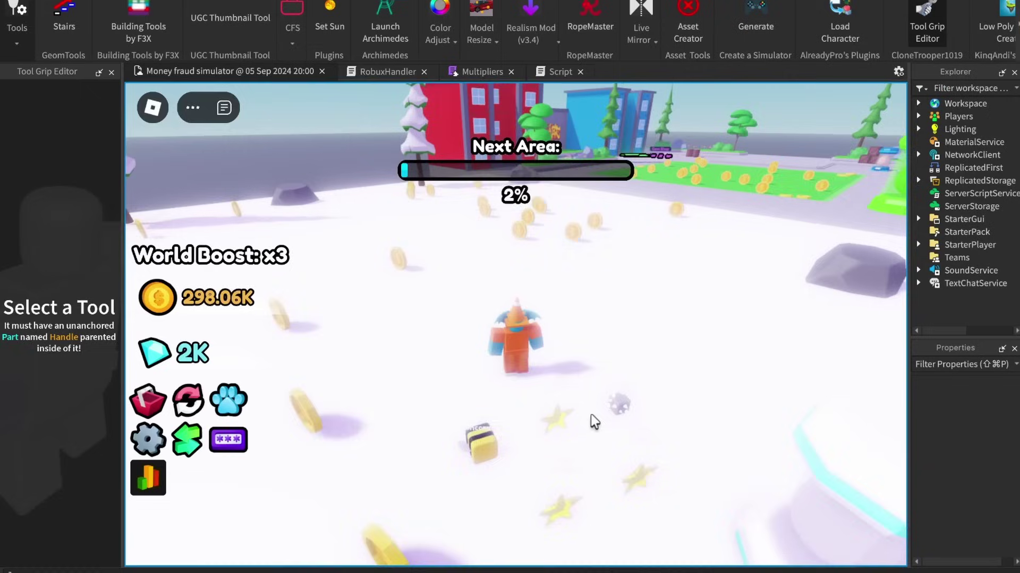
Walk the character across the snow collecting coins and return to the first area's pavement.
key("w")
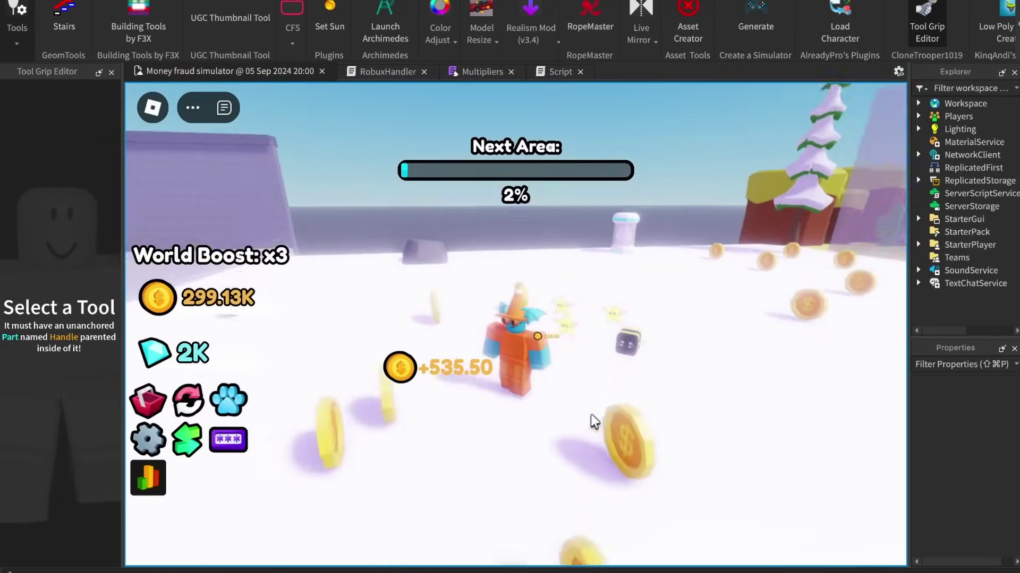
key("w")
key("w")
right_click_drag(428, 362, 428, 361)
key("w")
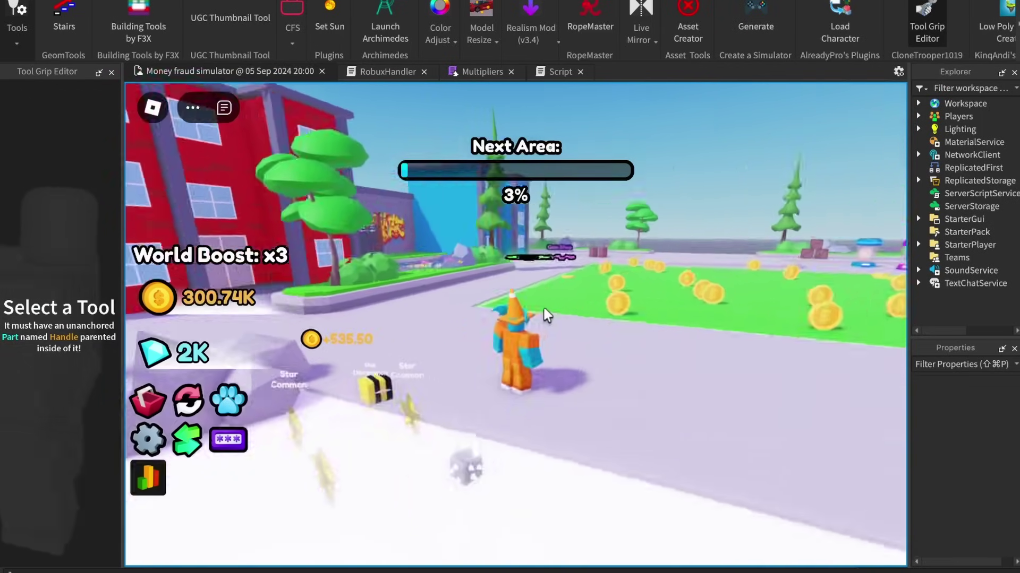
Run the character around the green field collecting coins while viewing the surrounding buildings.
scroll(543, 316, "down", 8)
right_click_drag(542, 316, 546, 319)
scroll(547, 299, "up", 10)
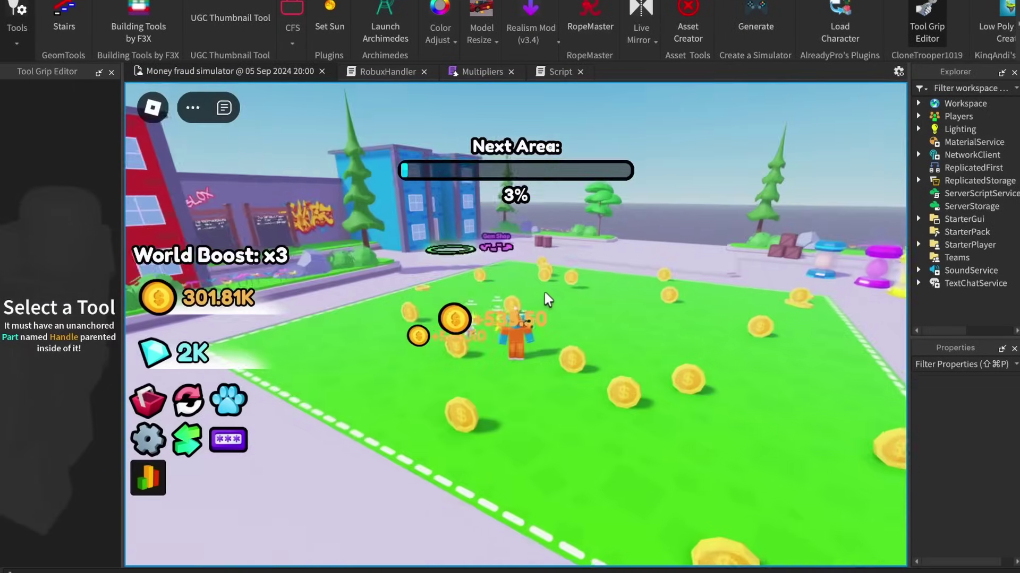
right_click_drag(547, 299, 544, 292)
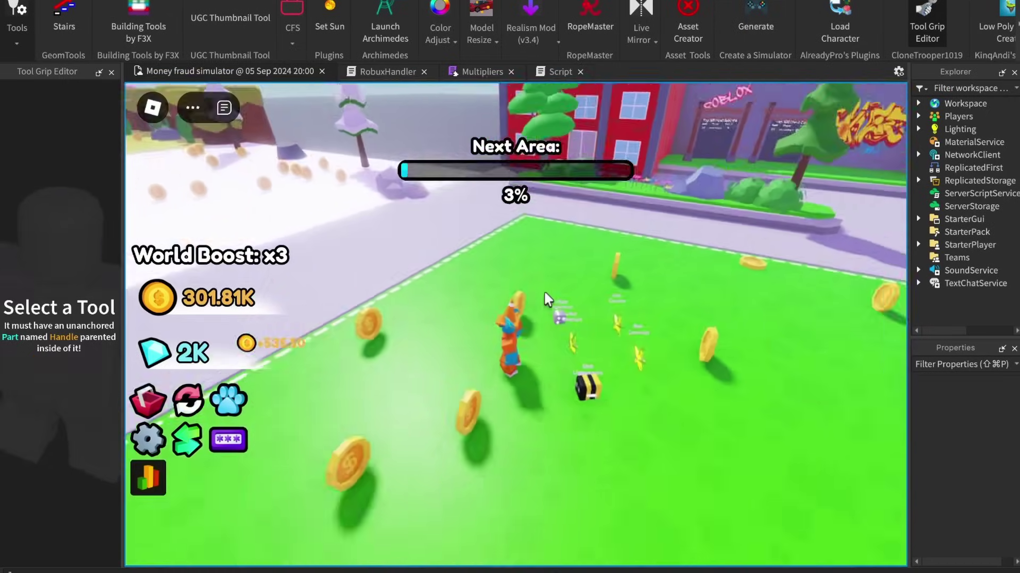
key("s")
scroll(544, 292, "down", 8)
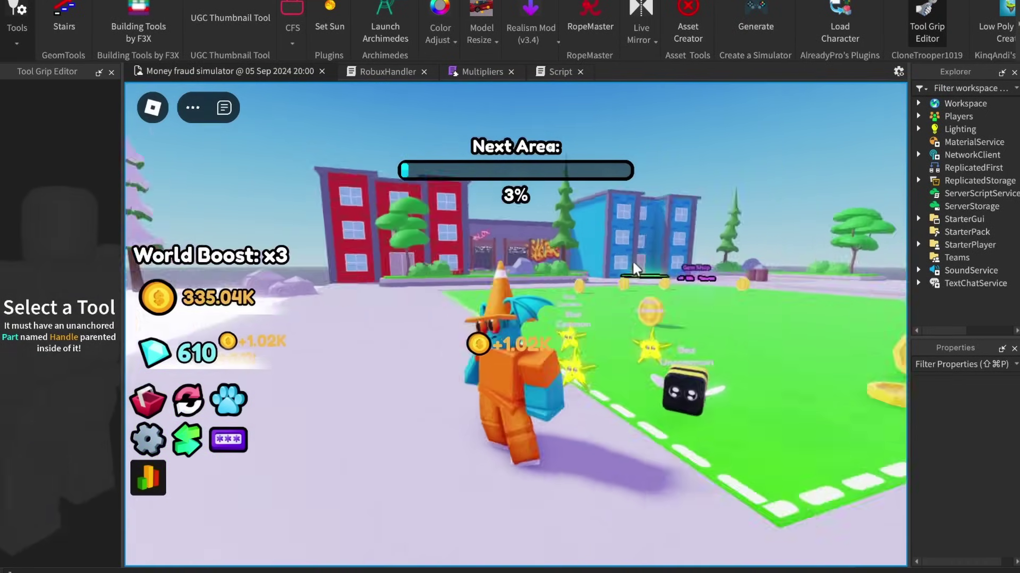
Walk the character past the flower planter towards the graffiti wall and the Top 100 leaderboards.
key("w")
right_click_drag(633, 264, 633, 264)
scroll(633, 264, "down", 2)
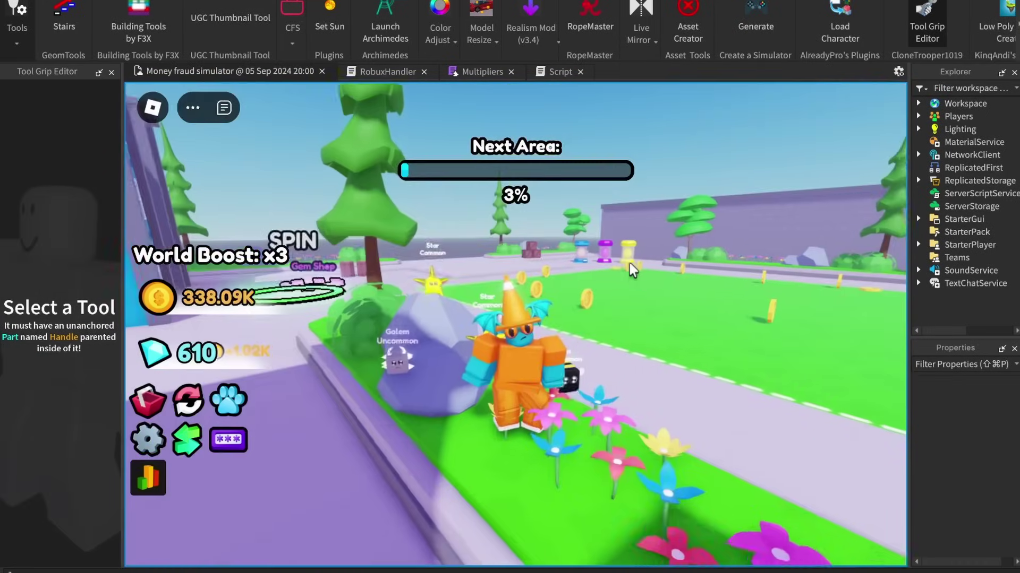
scroll(629, 264, "up", 3)
right_click_drag(629, 264, 632, 271)
scroll(635, 270, "down", 5)
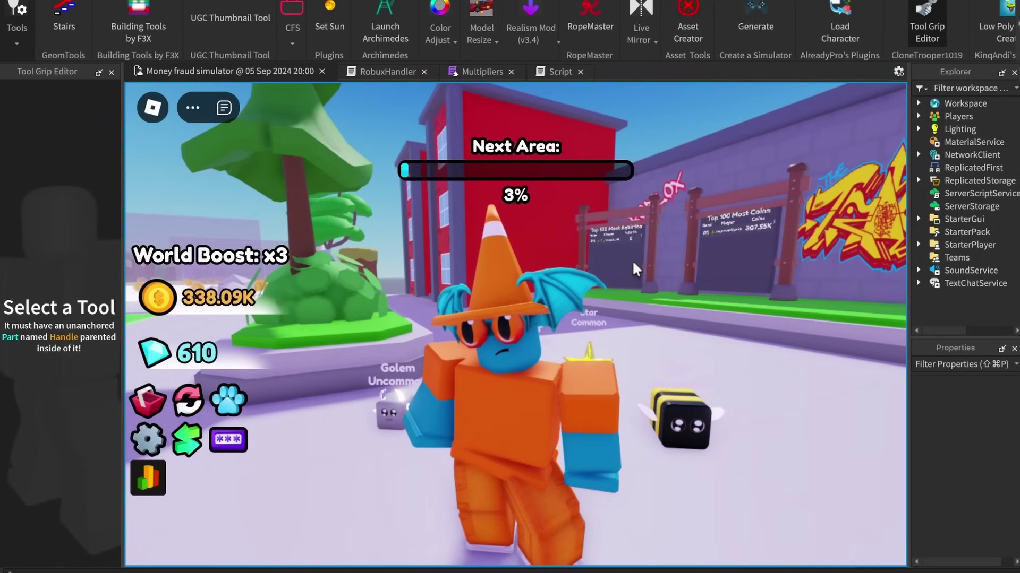
Walk the character from the leaderboards past the spin wheel area while looking around the first area.
right_click_drag(633, 264, 633, 263)
scroll(632, 263, "down", 3)
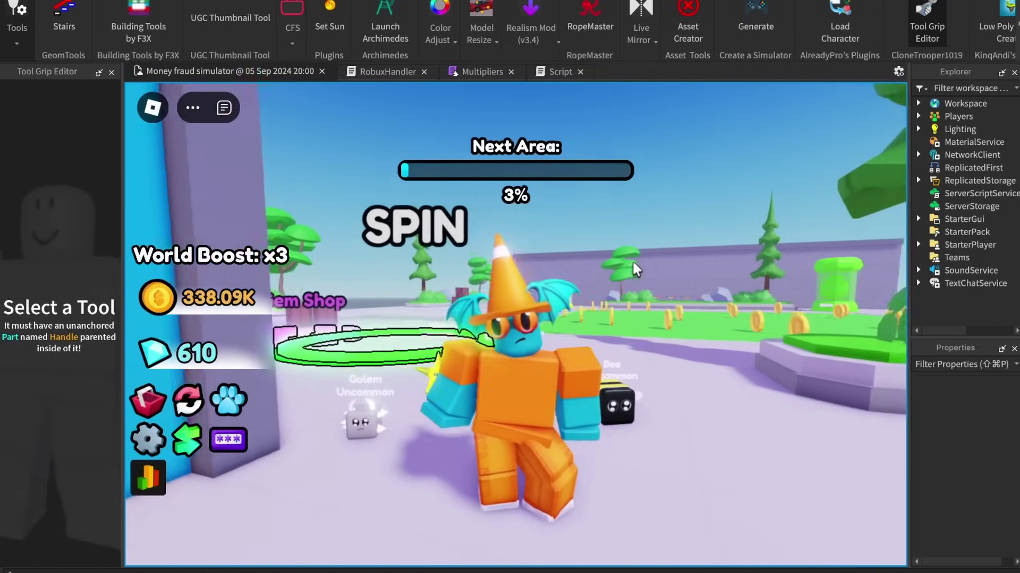
scroll(633, 263, "down", 5)
key("w")
right_click_drag(614, 266, 677, 235)
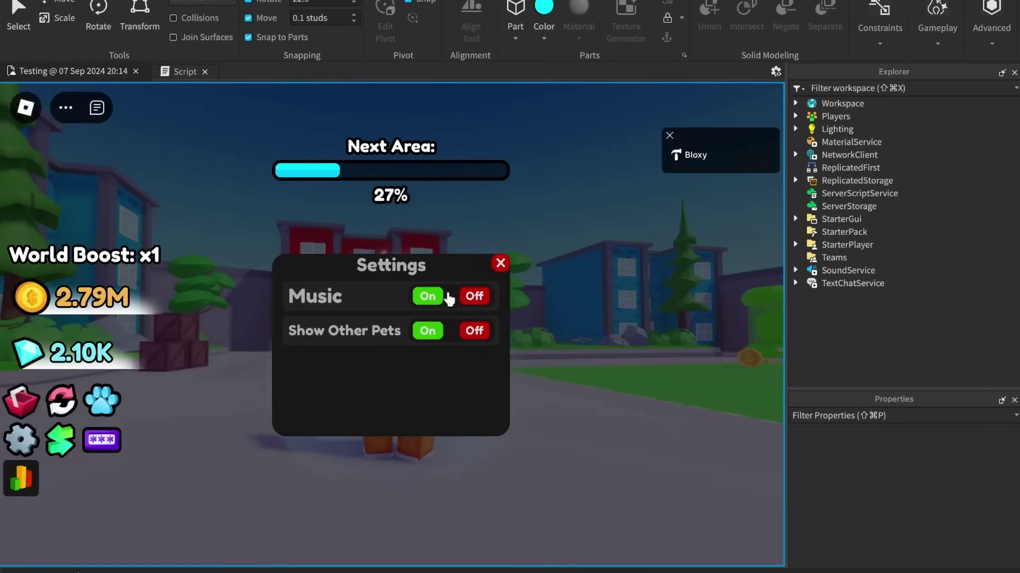
Close the in-game settings and run the character across the green field collecting coins.
left_click(483, 276)
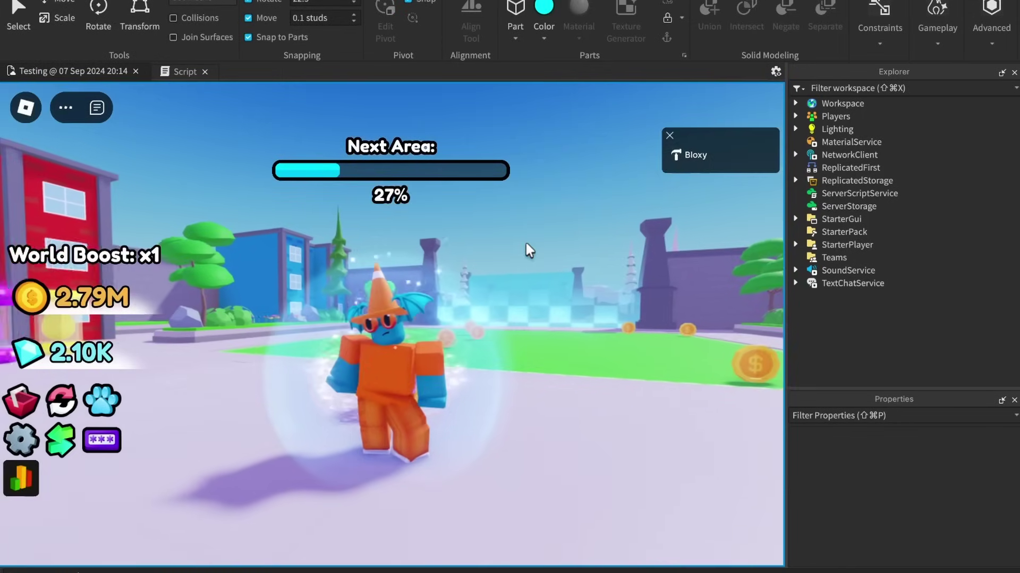
right_click_drag(526, 243, 526, 244)
scroll(525, 243, "down", 5)
key("w")
scroll(525, 243, "up", 3)
key("d")
key("s")
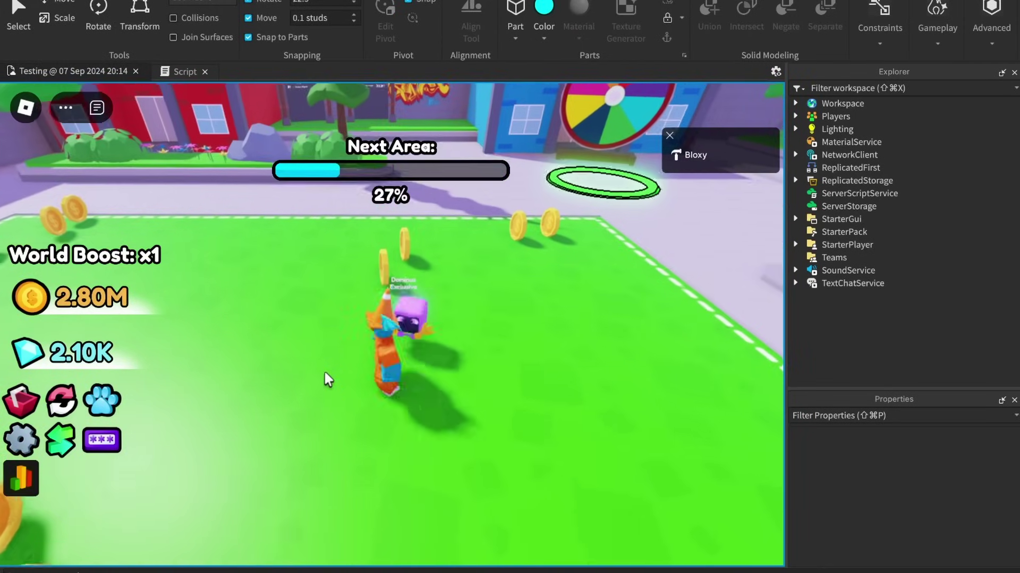
Walk the character onto the green ring by the spin wheel, view the Spin window and close it.
key("w")
right_click_drag(325, 372, 325, 373)
key("w")
key("w")
right_click_drag(342, 418, 342, 418)
right_click_drag(616, 329, 616, 329)
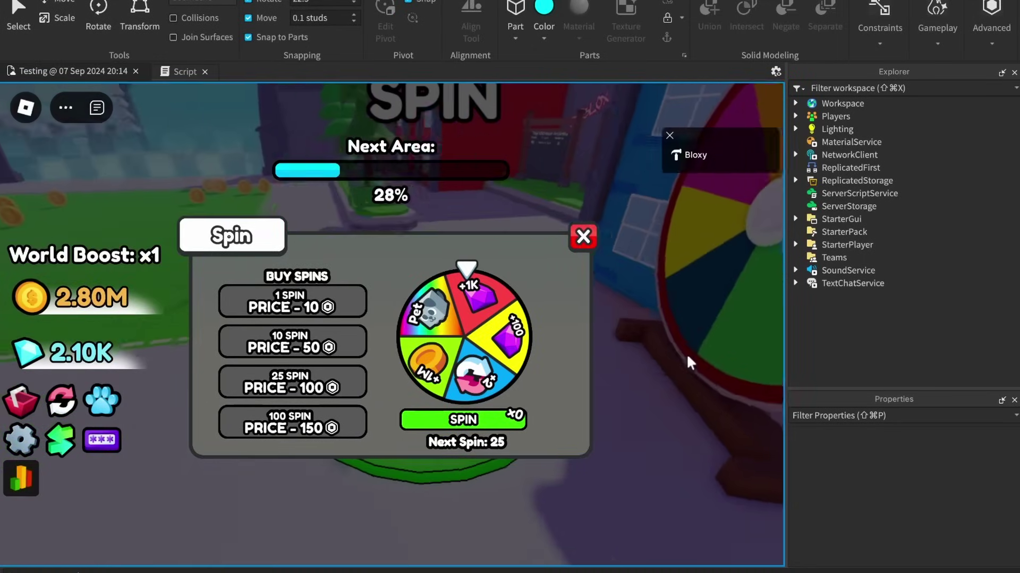
left_click(584, 244)
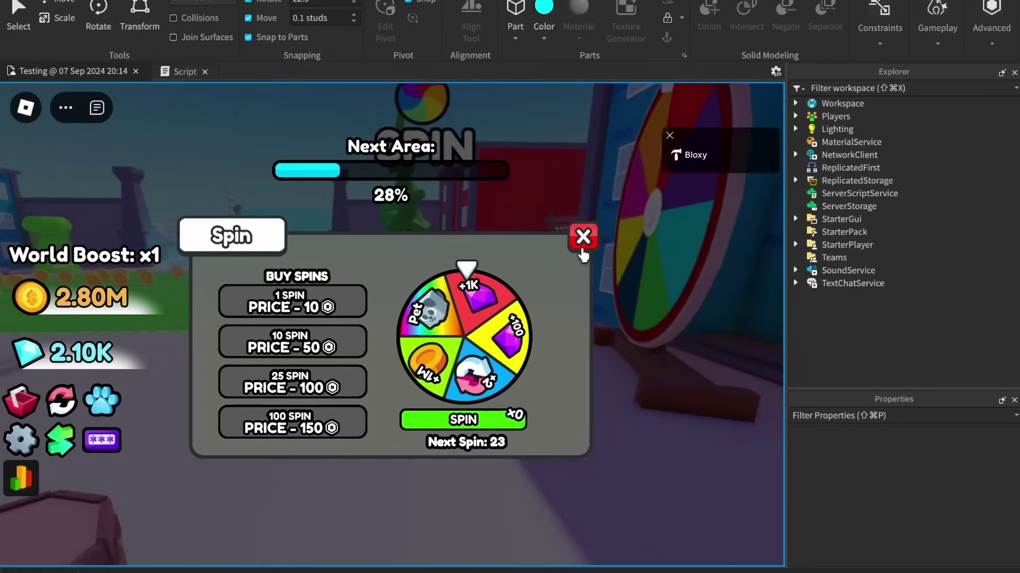
left_click(583, 236)
Walk the character along the edge of the green field collecting coins and browse the in-game shop.
key("s")
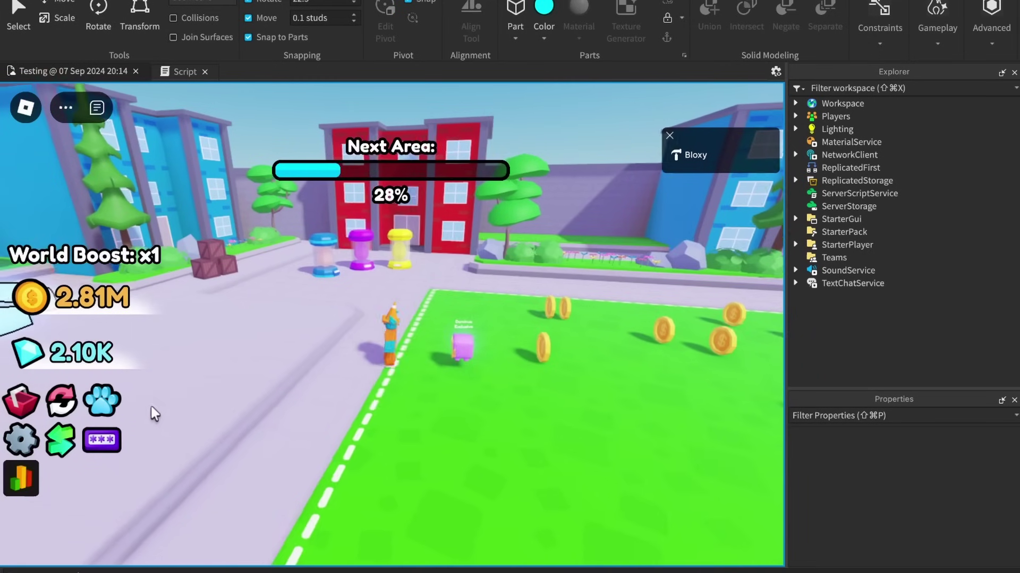
key("w")
key("d")
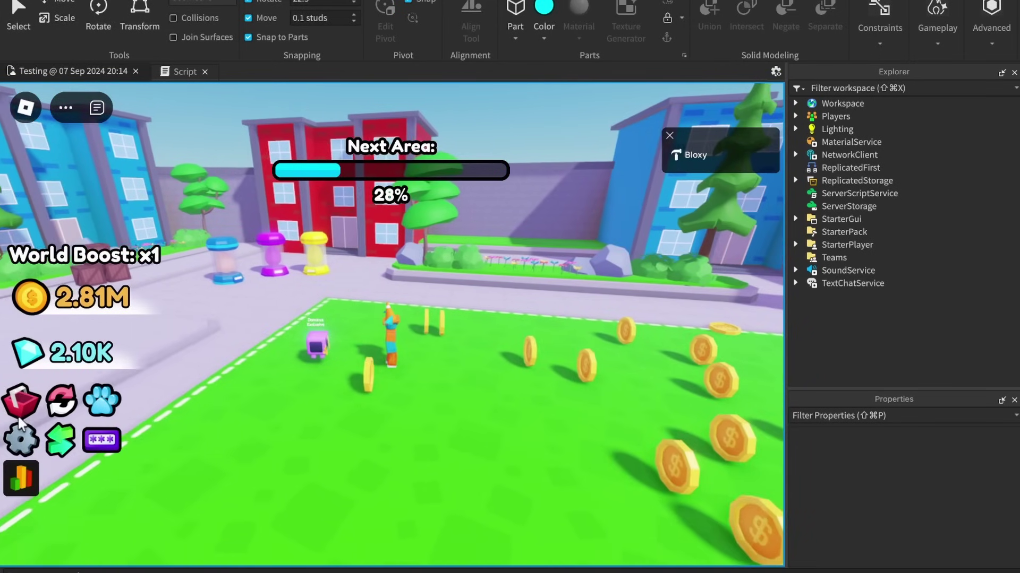
left_click(21, 401)
scroll(484, 311, "down", 1)
scroll(484, 311, "down", 2)
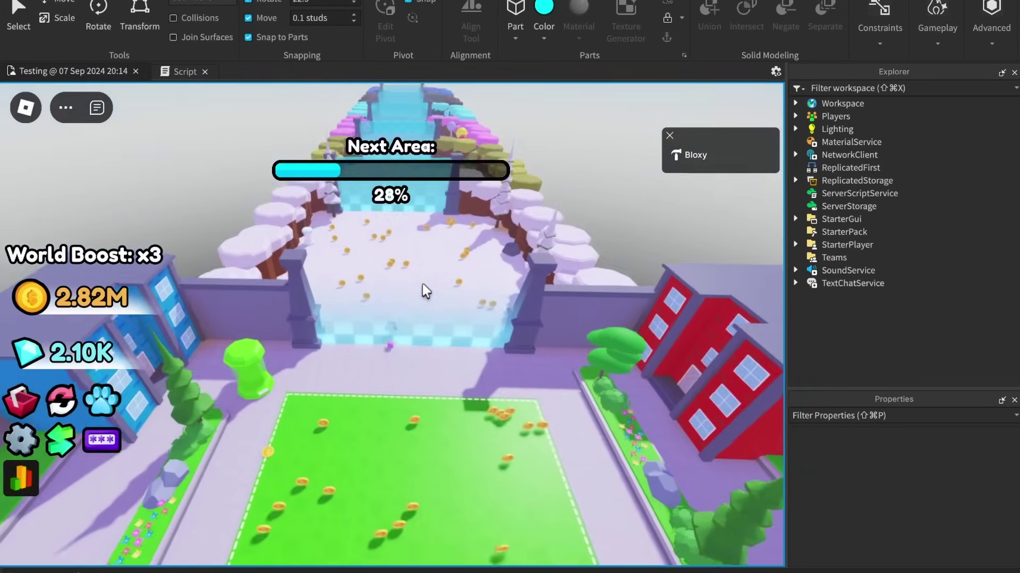
Walk the character through the snow area to the Winter Egg stand and open one egg.
key("w")
scroll(425, 291, "up", 3)
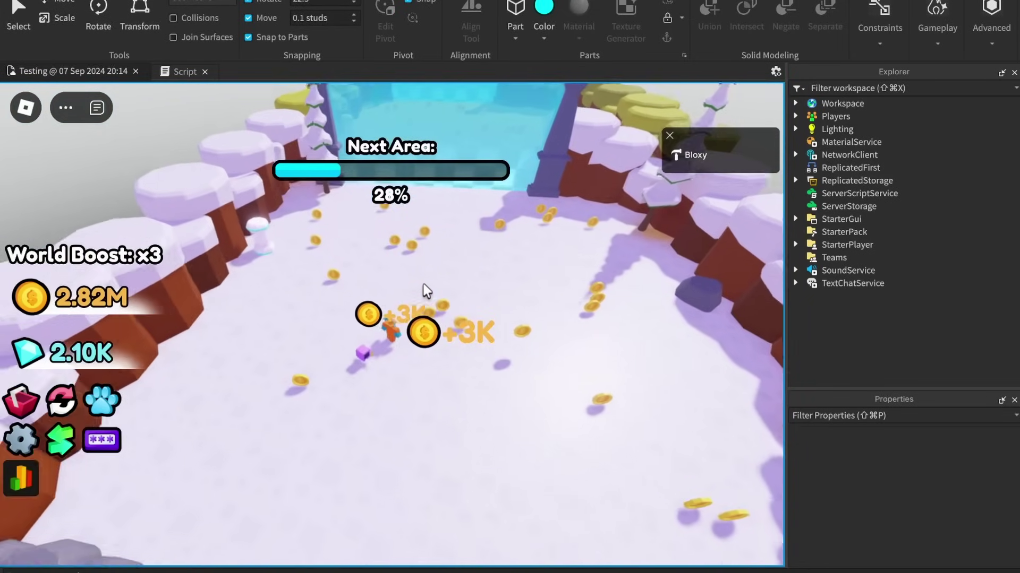
right_click_drag(425, 291, 424, 291)
scroll(424, 291, "up", 3)
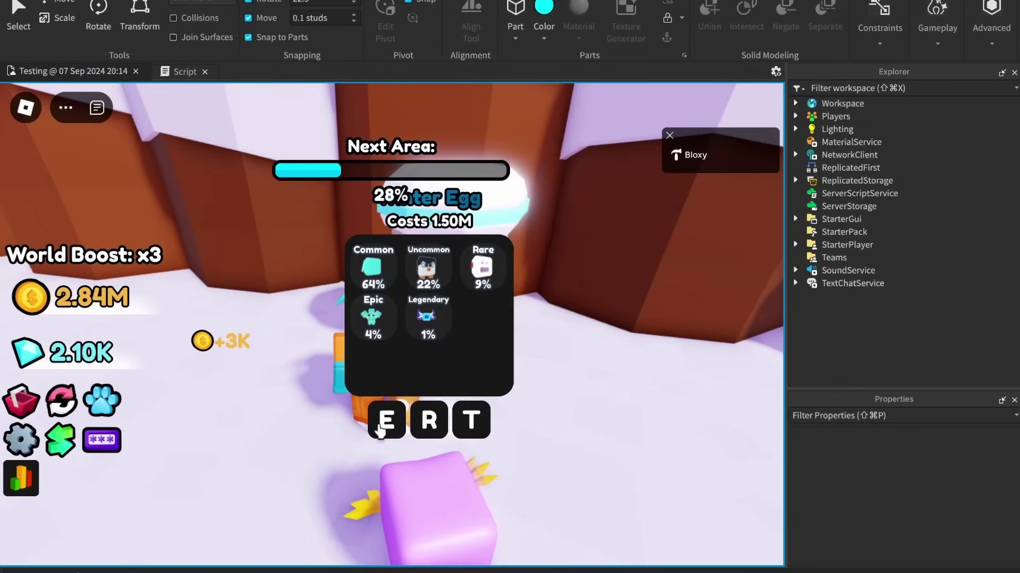
left_click(385, 420)
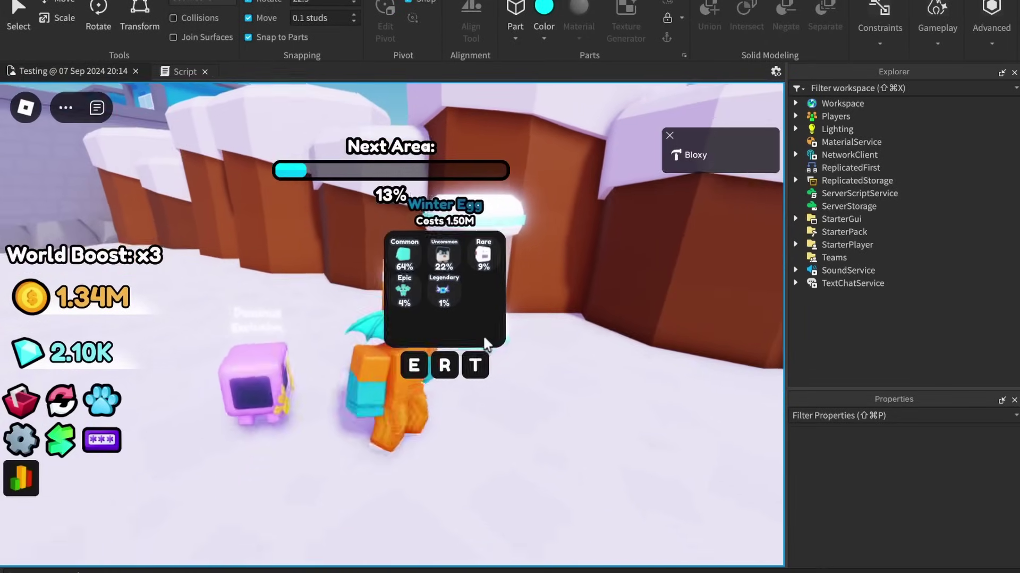
Equip the winged Frozen Cube pet from the pet inventory and close the inventory.
left_click(102, 401)
left_click(361, 284)
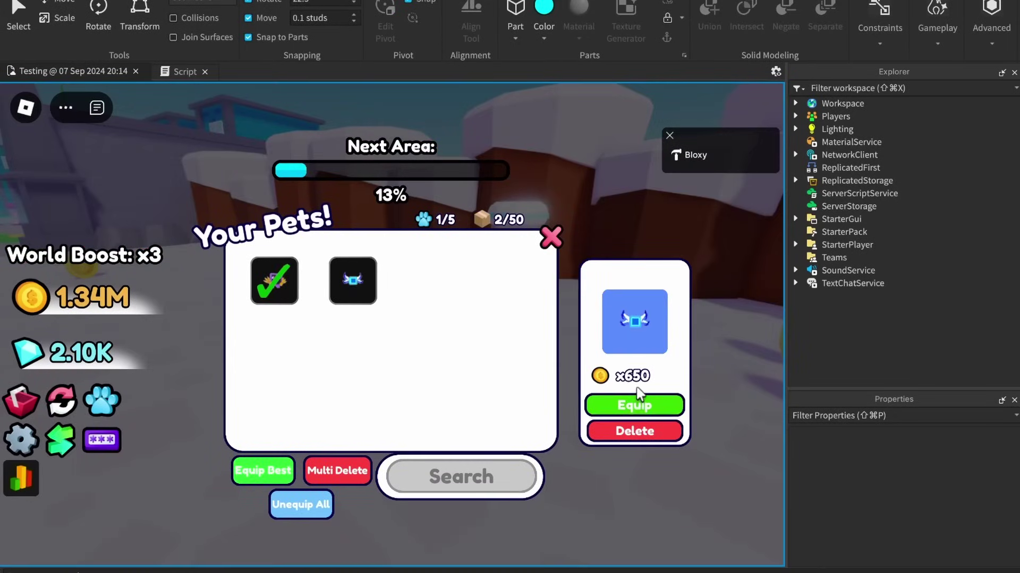
left_click(549, 238)
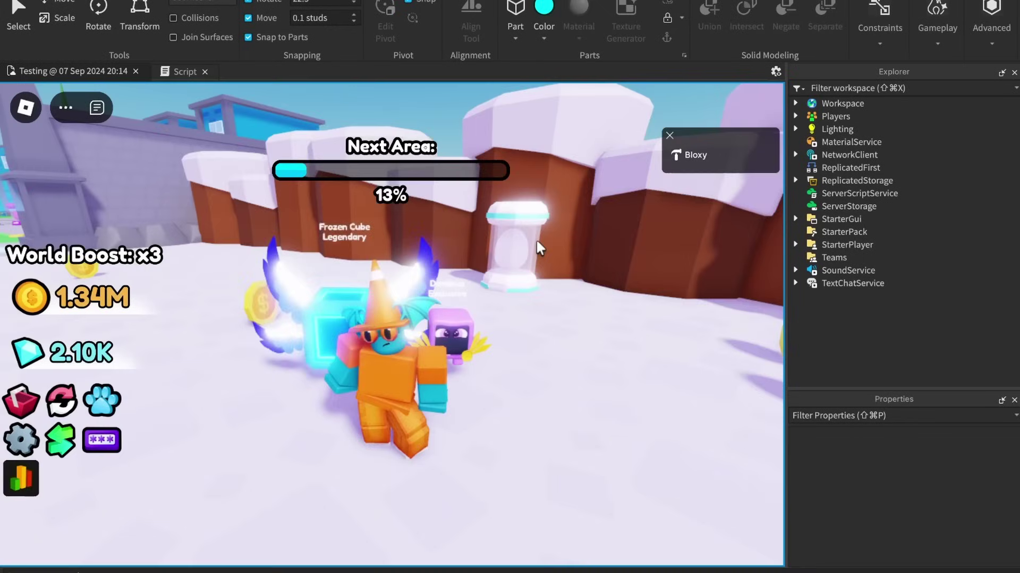
Walk the character around the snow area collecting coins with the Frozen Cube pet equipped.
right_click_drag(536, 242, 536, 241)
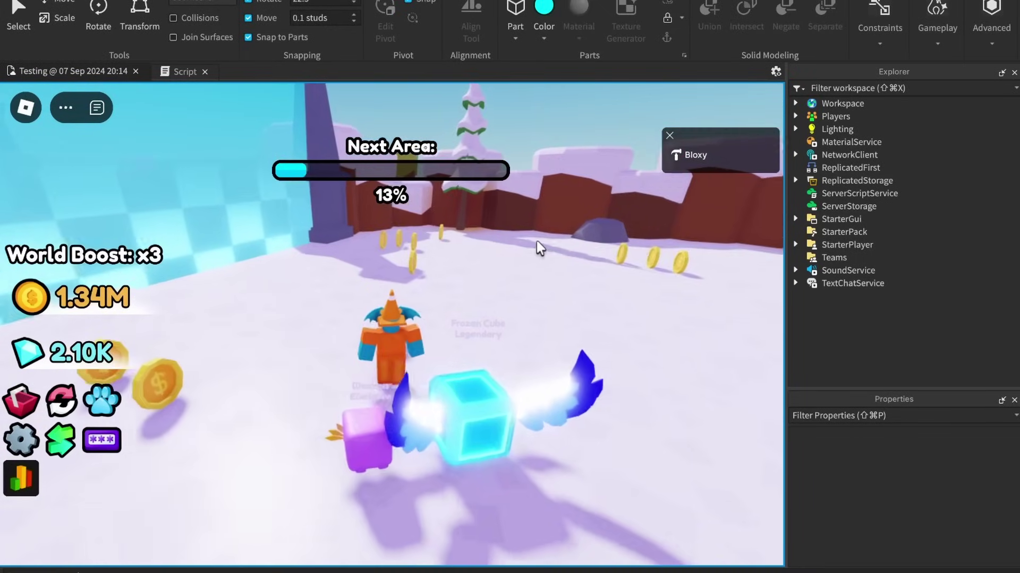
key("w")
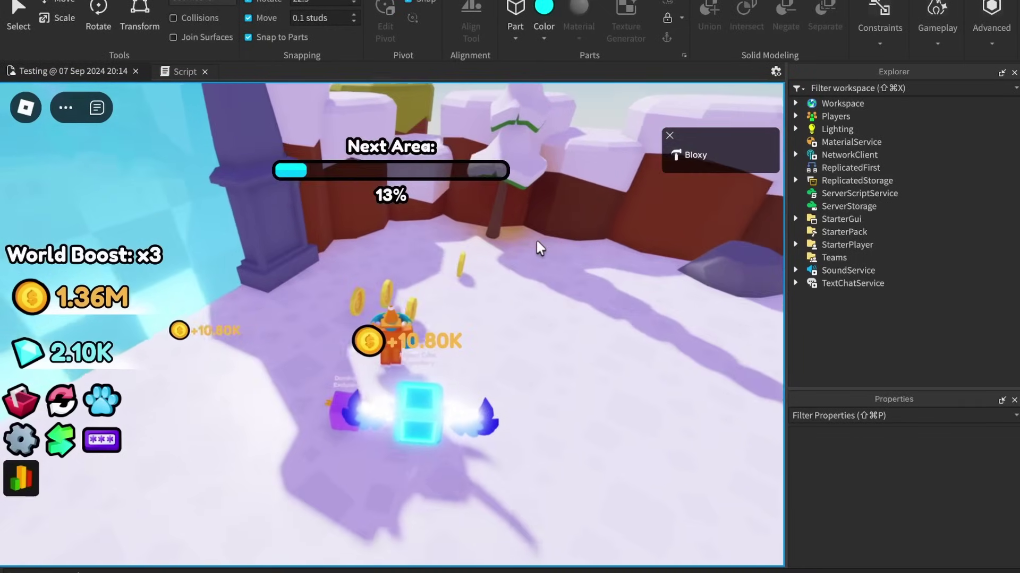
key("w")
right_click_drag(536, 241, 536, 242)
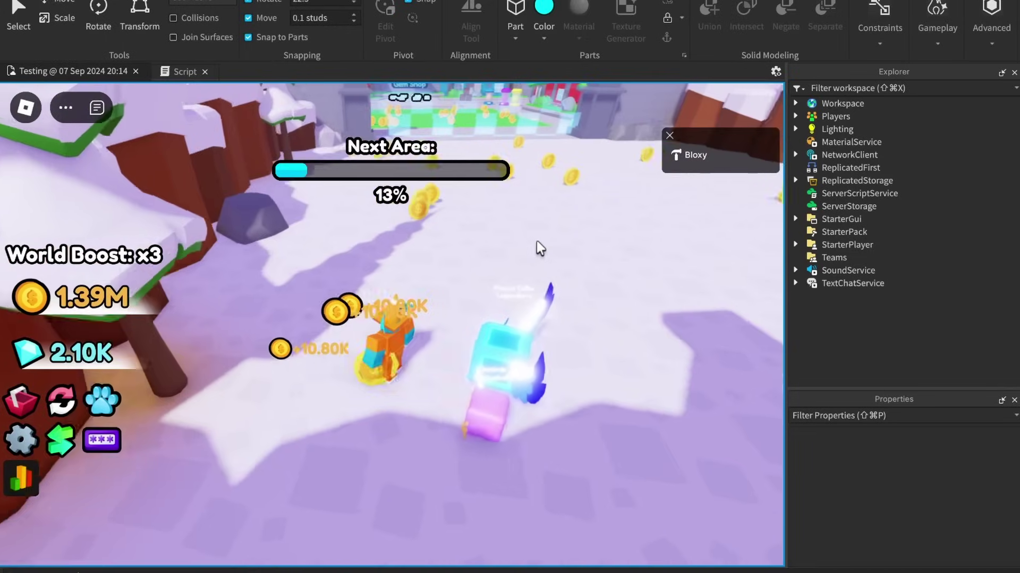
key("w")
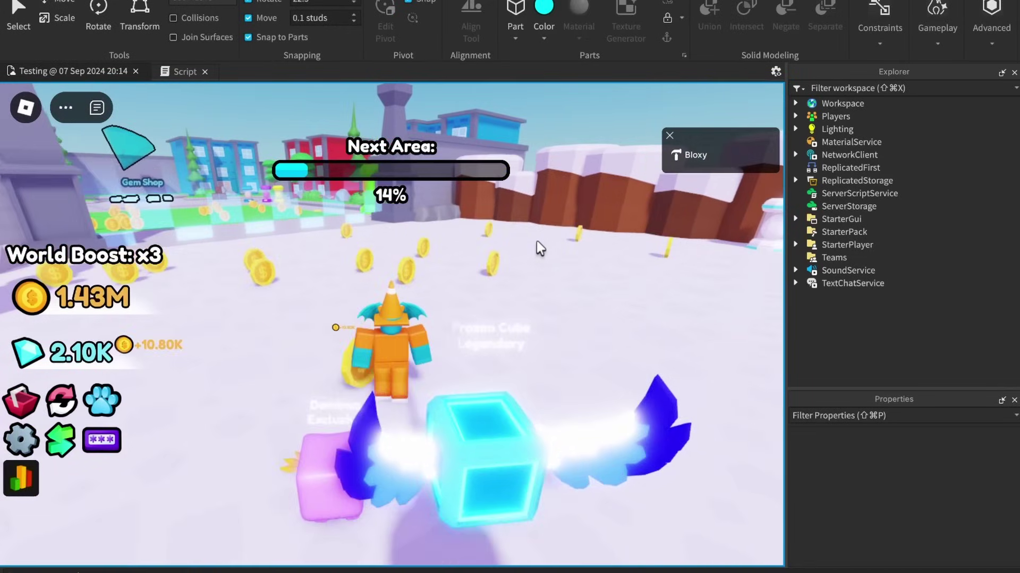
key("s")
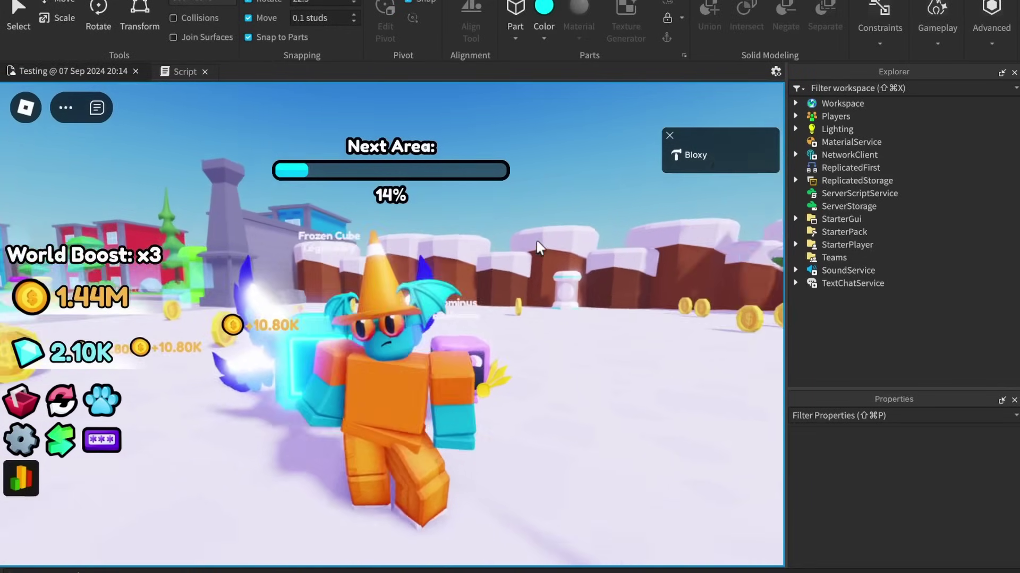
Return the character across the green field to the spin wheel, view the Spin window and close it.
key("s")
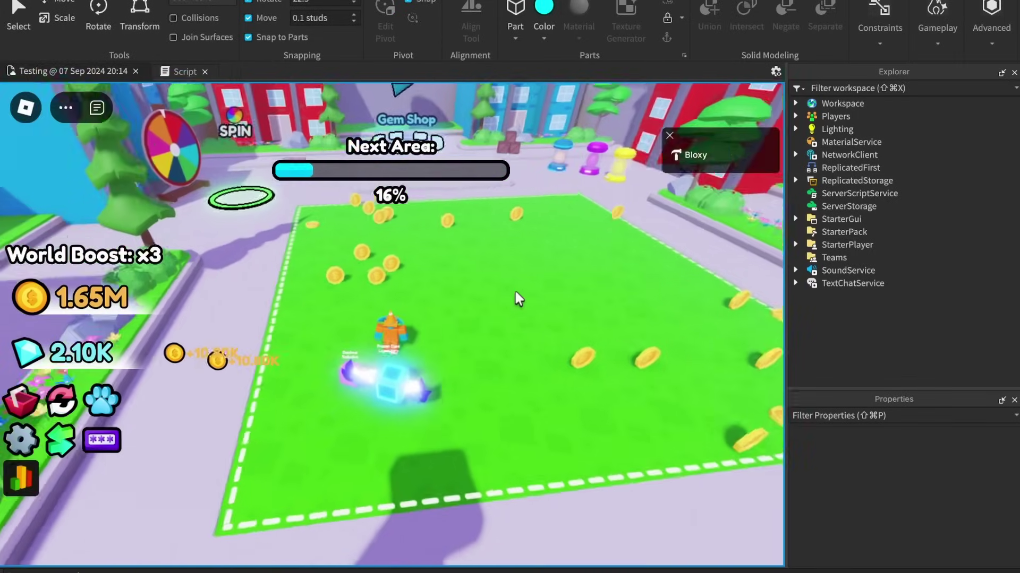
key("w")
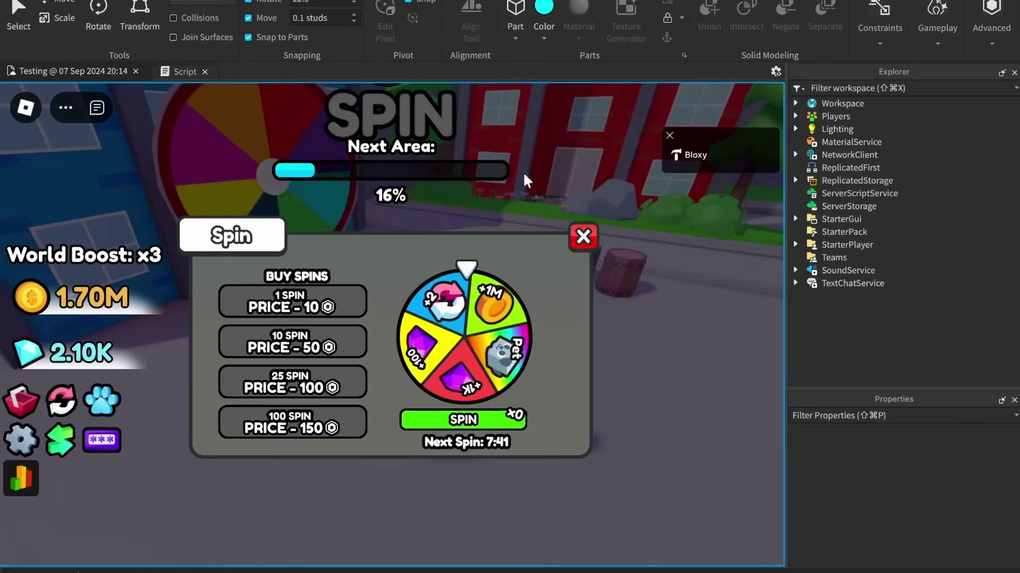
left_click(583, 237)
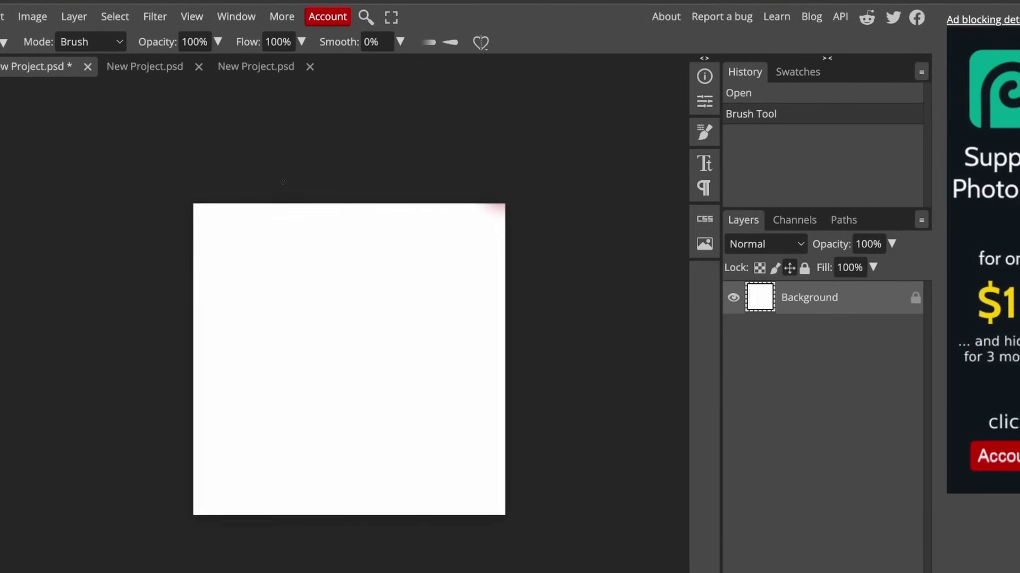
In Photopea, examine the game icon artwork of the girl holding a coin up close, then switch to the third document.
left_click(175, 84)
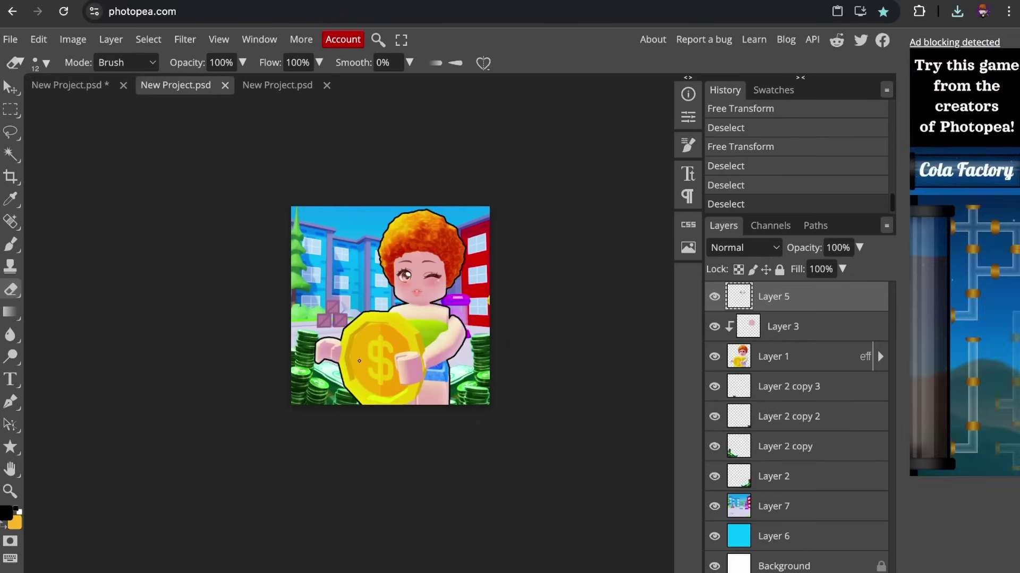
scroll(424, 373, "up", 2)
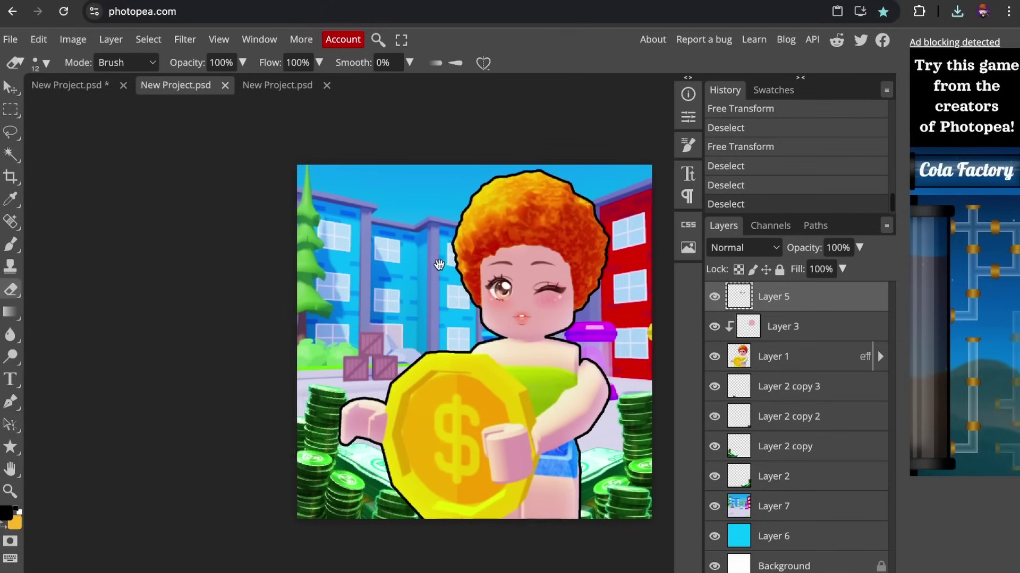
left_click_drag(438, 264, 350, 248)
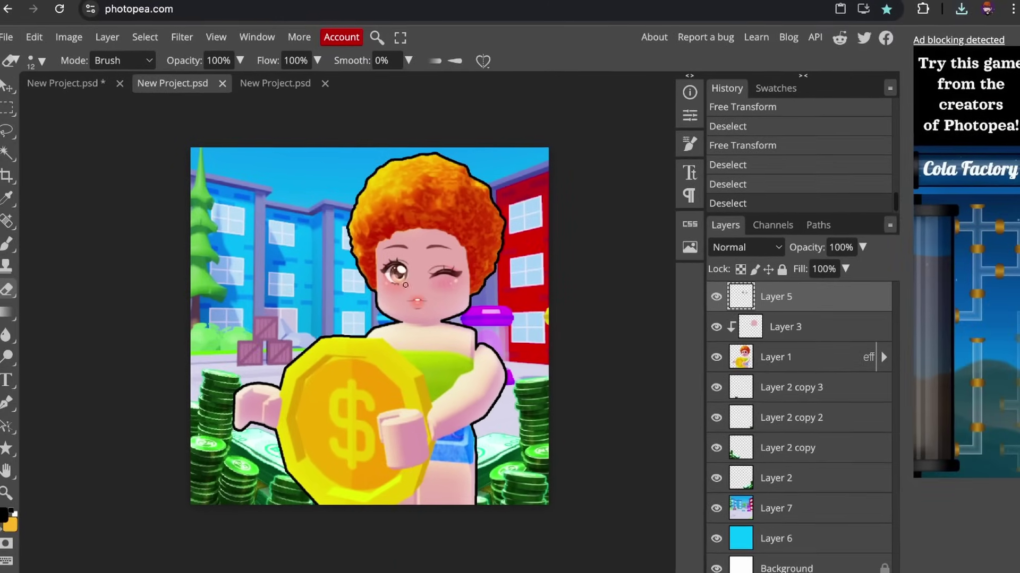
left_click(274, 76)
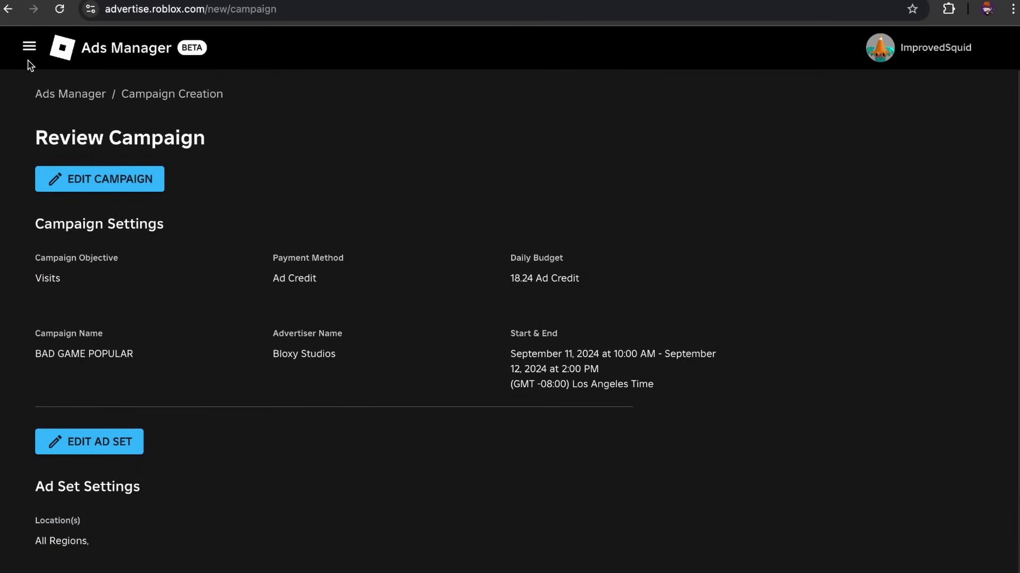
Submit the BAD GAME POPULAR campaign in Roblox Ads Manager and check the remaining Ad Credit balance.
scroll(372, 291, "down", 10)
left_click(122, 460)
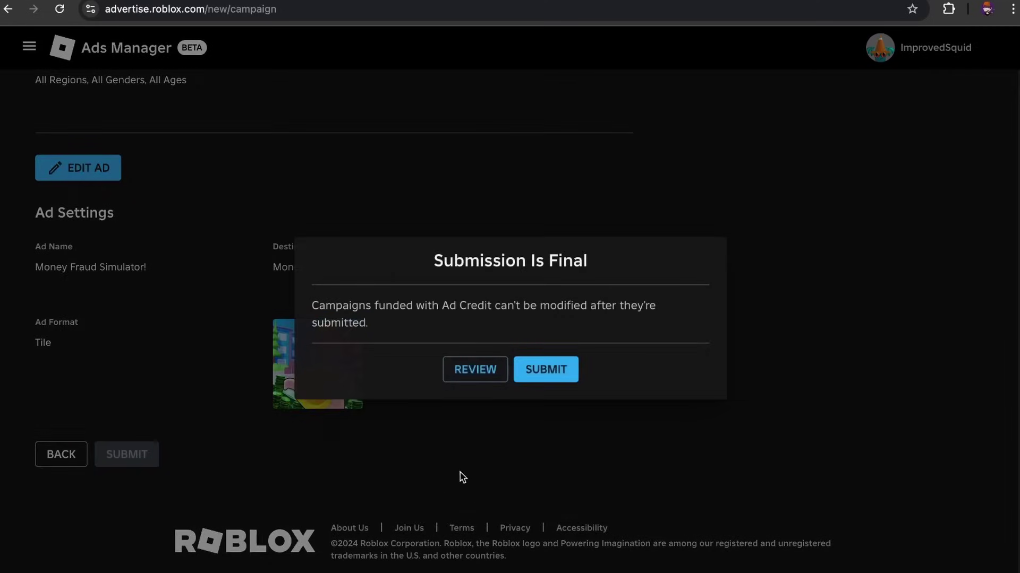
left_click(545, 370)
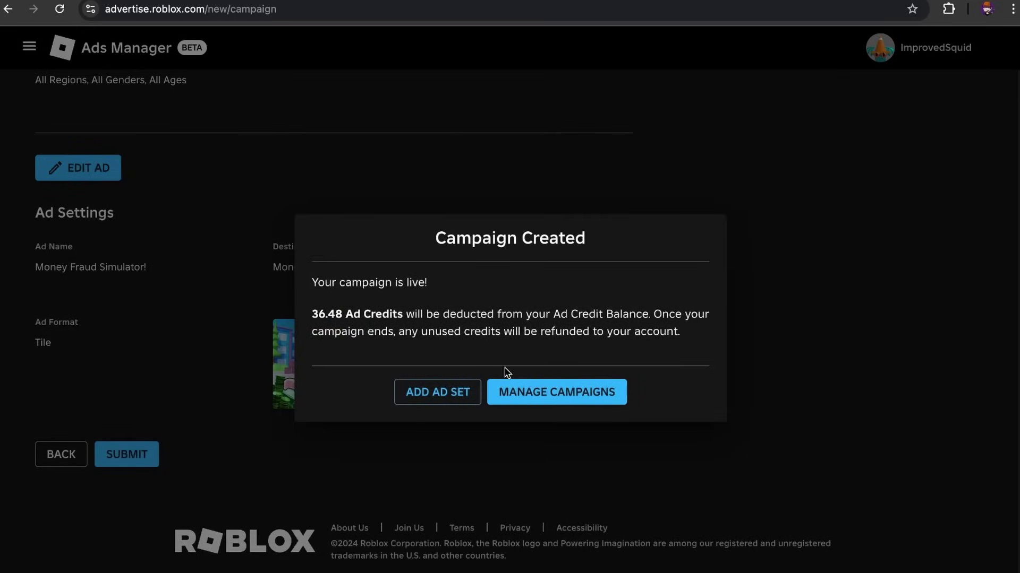
left_click(507, 383)
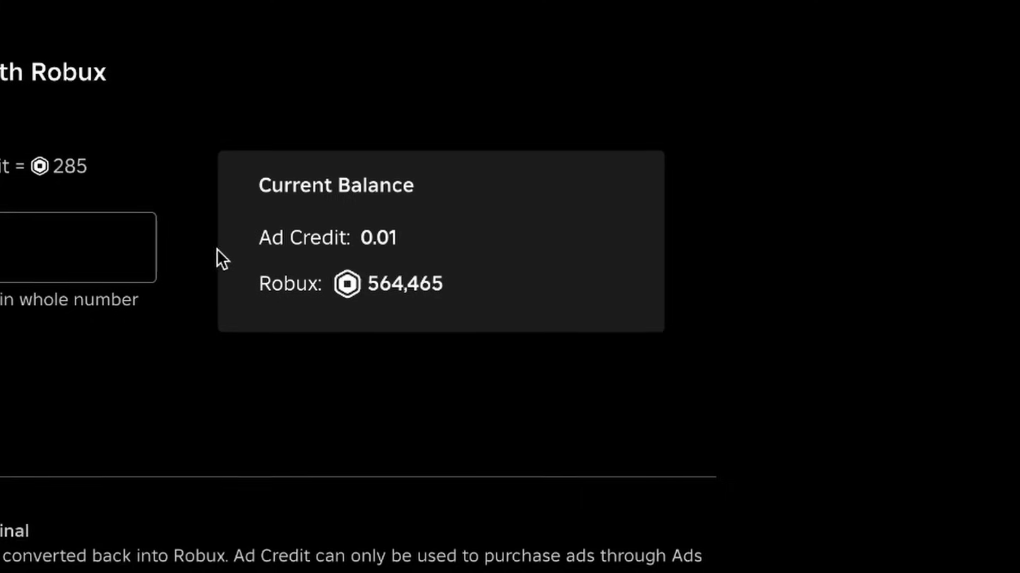
left_click_drag(253, 240, 405, 236)
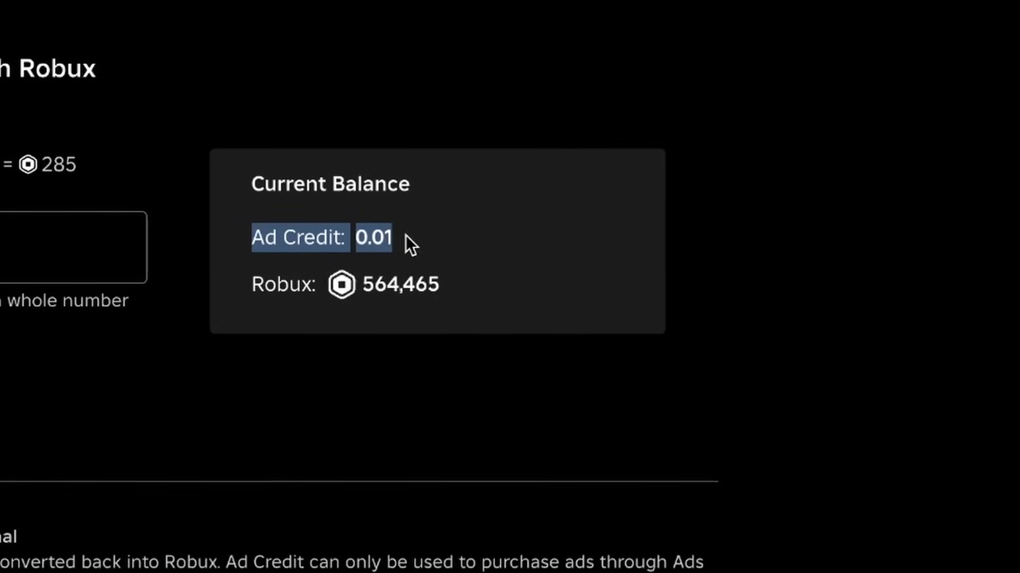
left_click(406, 236)
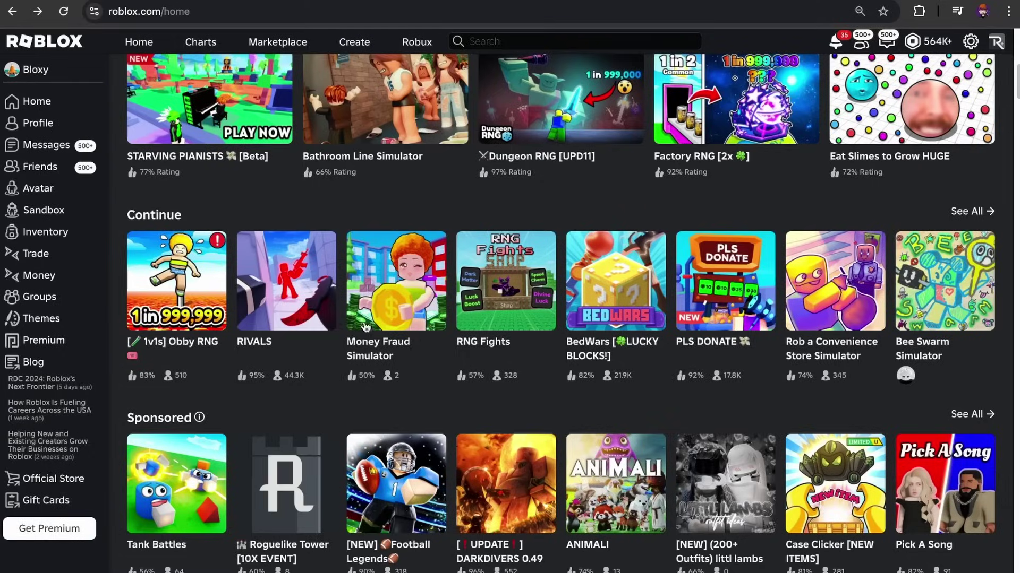
Open the Money Fraud Simulator page from the Roblox home page and examine its visit count.
mouse_move(381, 274)
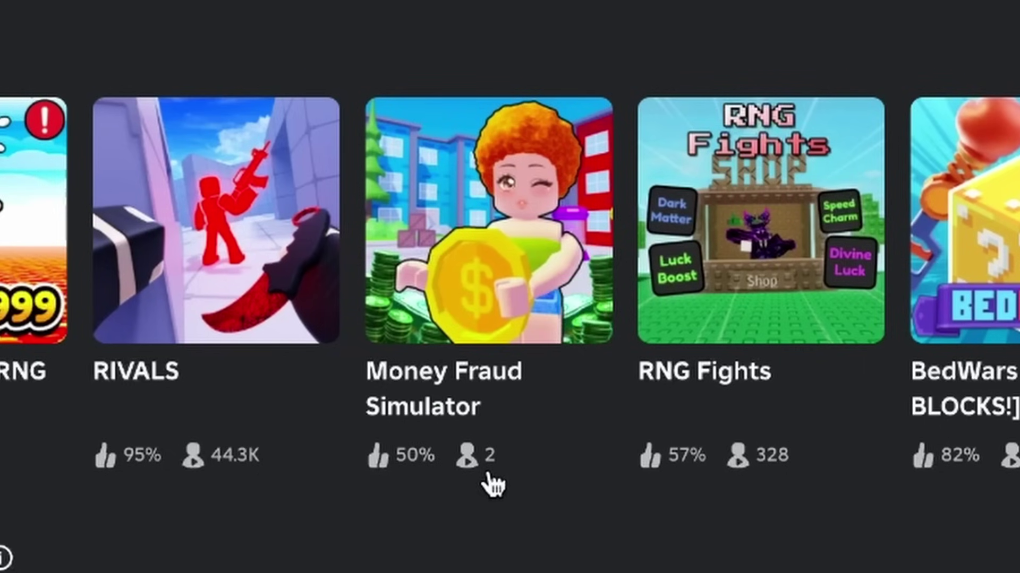
left_click(504, 411)
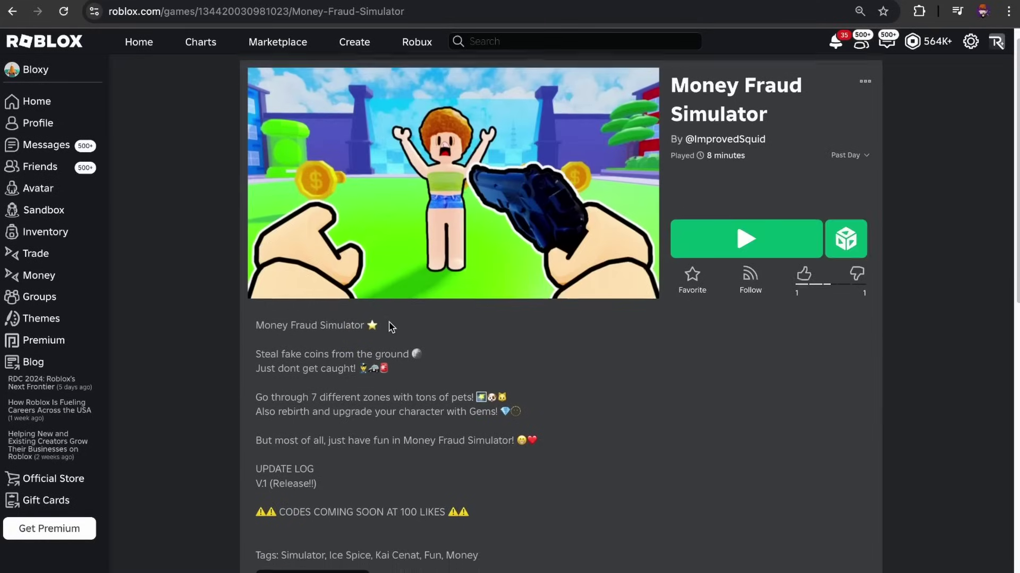
scroll(317, 389, "down", 6)
scroll(317, 384, "up", 3)
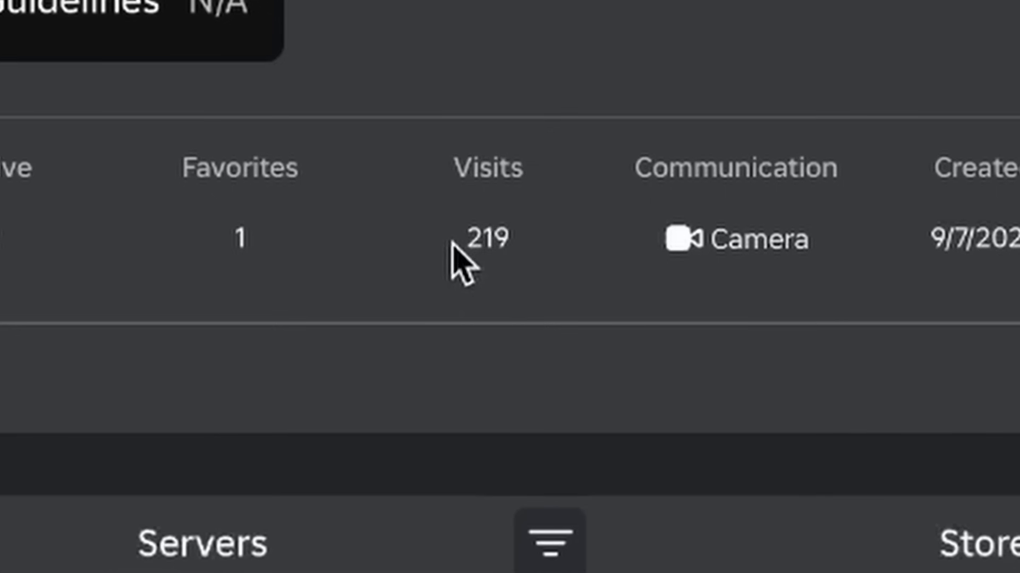
left_click_drag(415, 499, 441, 498)
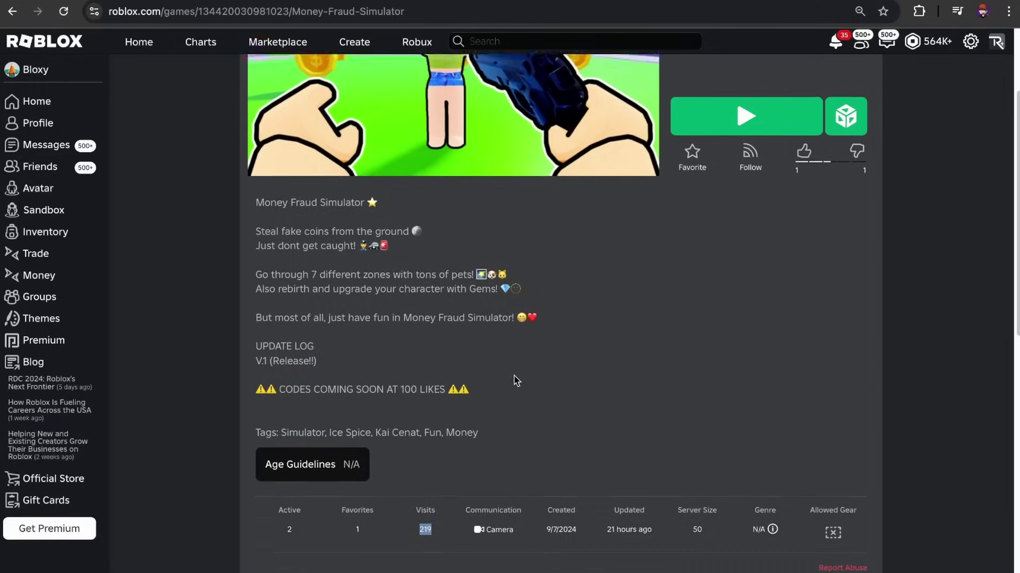
Review the Money Fraud Simulator page from its thumbnail and description down to the statistics and servers section.
scroll(629, 384, "up", 3)
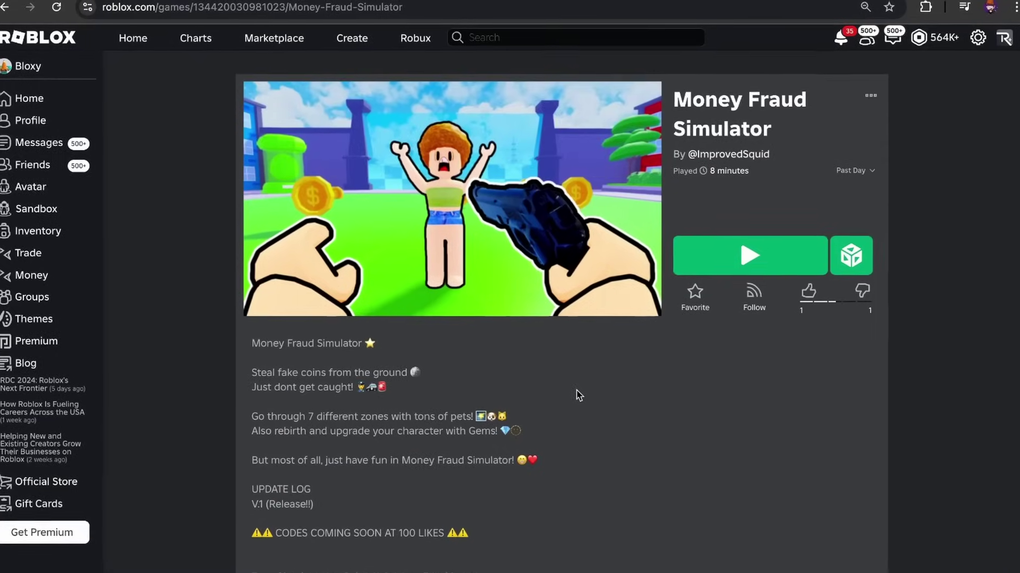
scroll(518, 387, "down", 1)
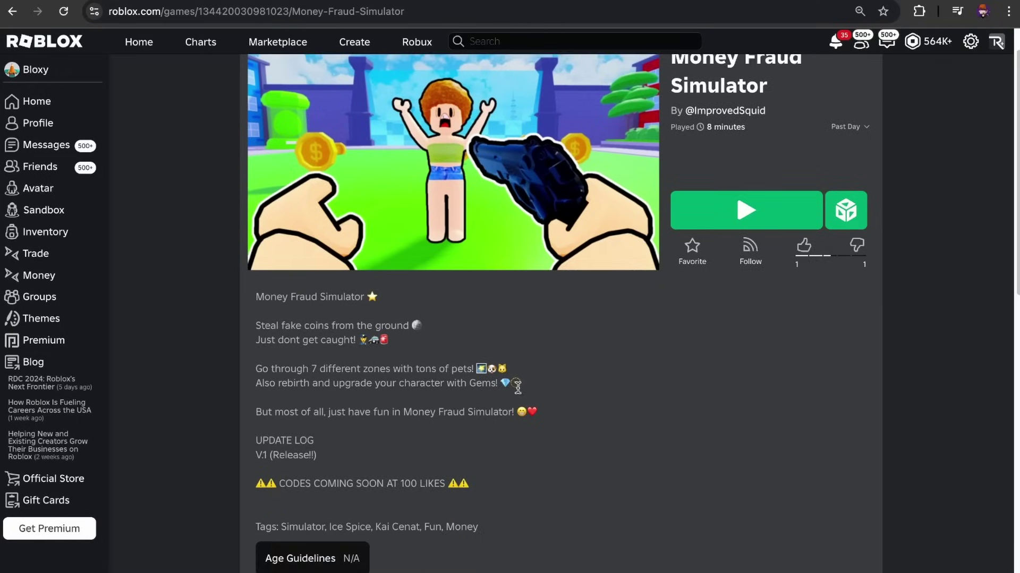
scroll(531, 390, "down", 5)
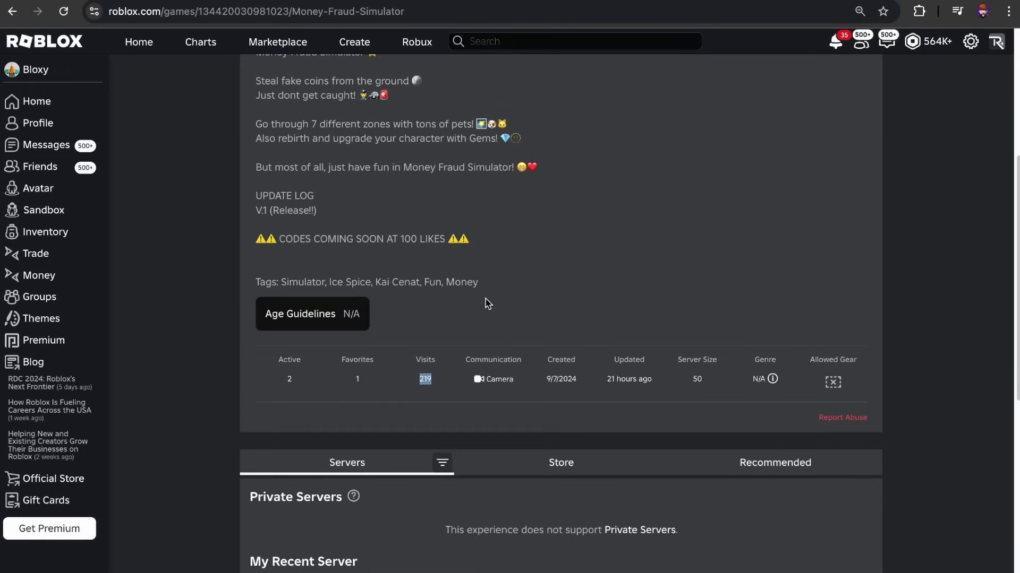
scroll(493, 325, "up", 3)
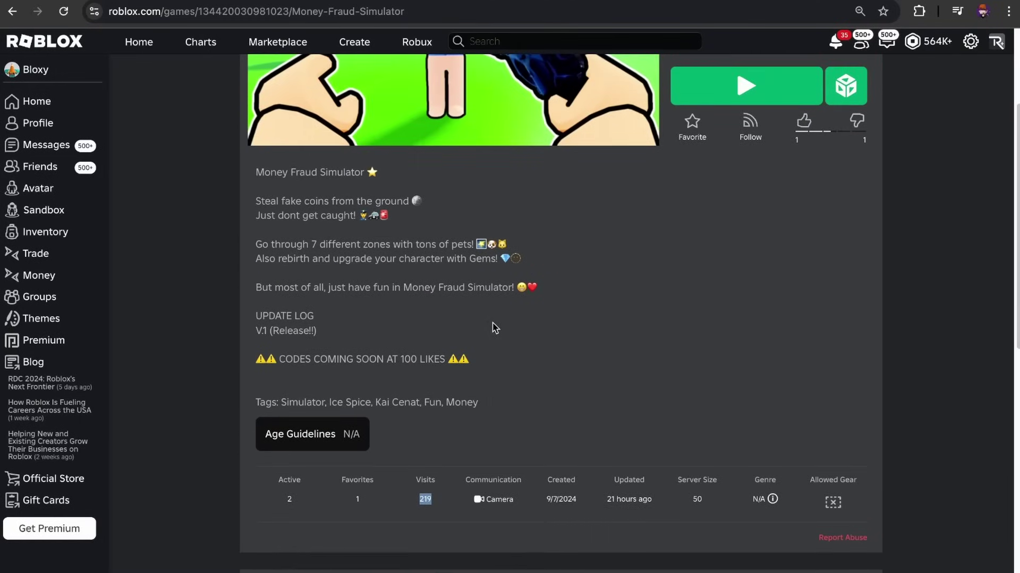
scroll(496, 329, "up", 1)
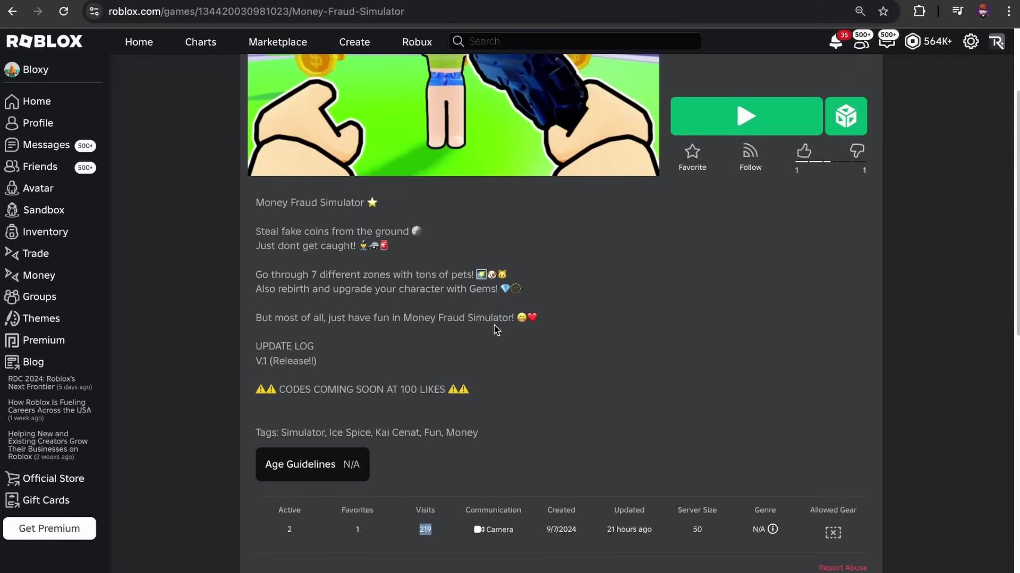
scroll(489, 302, "up", 3)
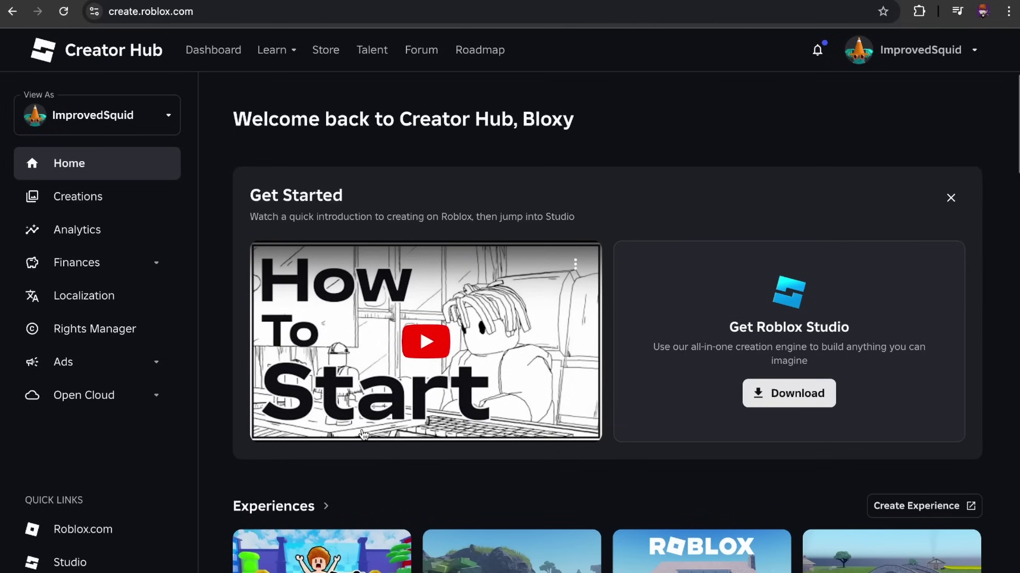
From the Creator Hub home page, open Money Fraud Simulator's analytics overview and go to its Monetization overview.
scroll(364, 434, "down", 8)
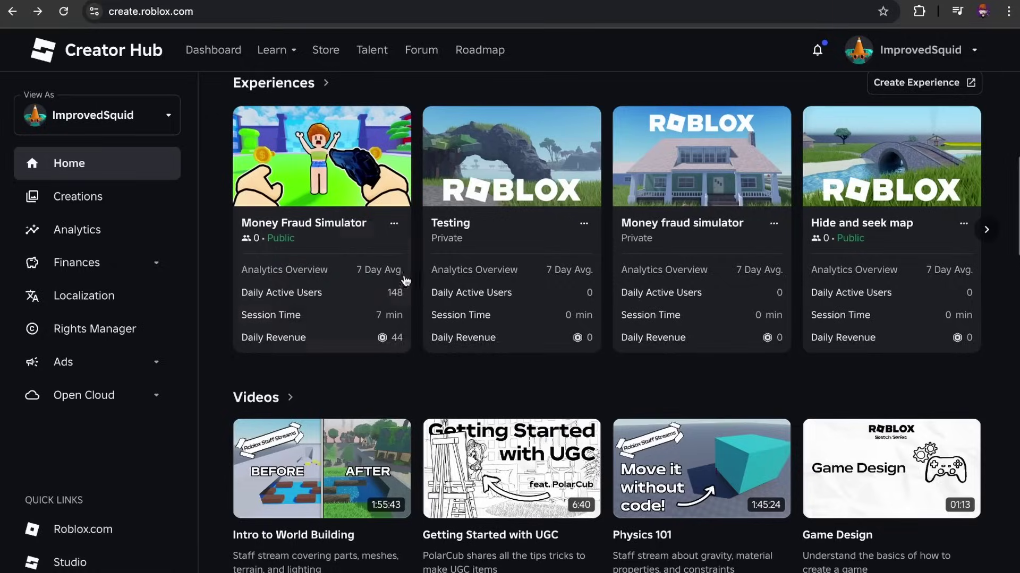
left_click(324, 270)
scroll(181, 312, "down", 2)
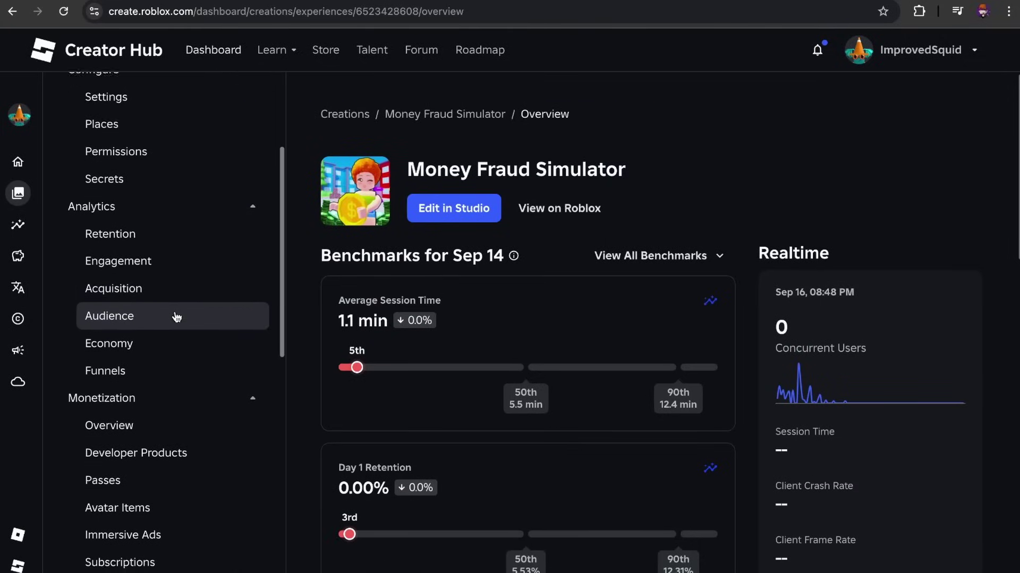
left_click(114, 410)
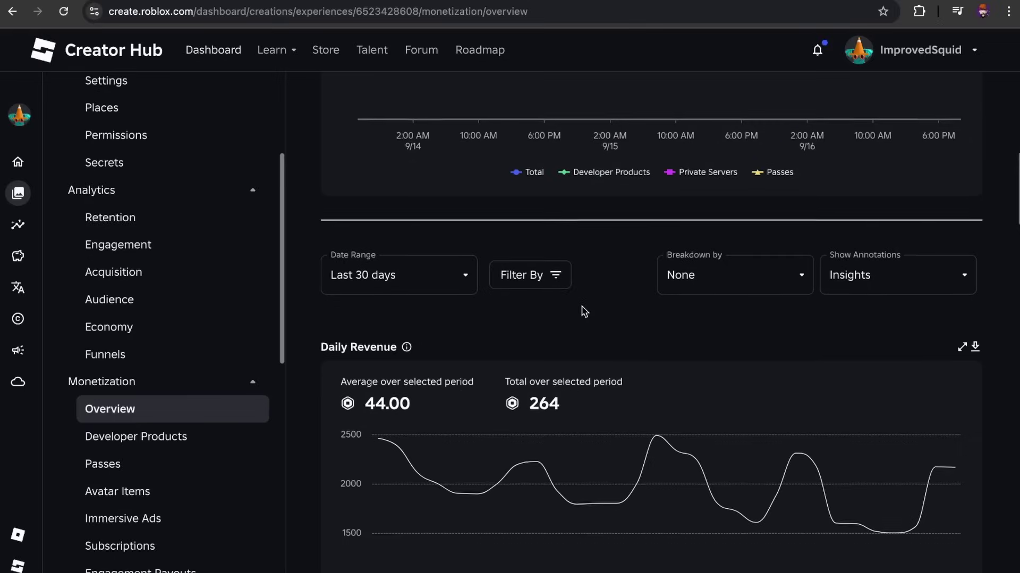
Examine the Daily Revenue, Revenue Sources and Payer Conversion Rate charts for the last 30 days.
scroll(539, 334, "down", 5)
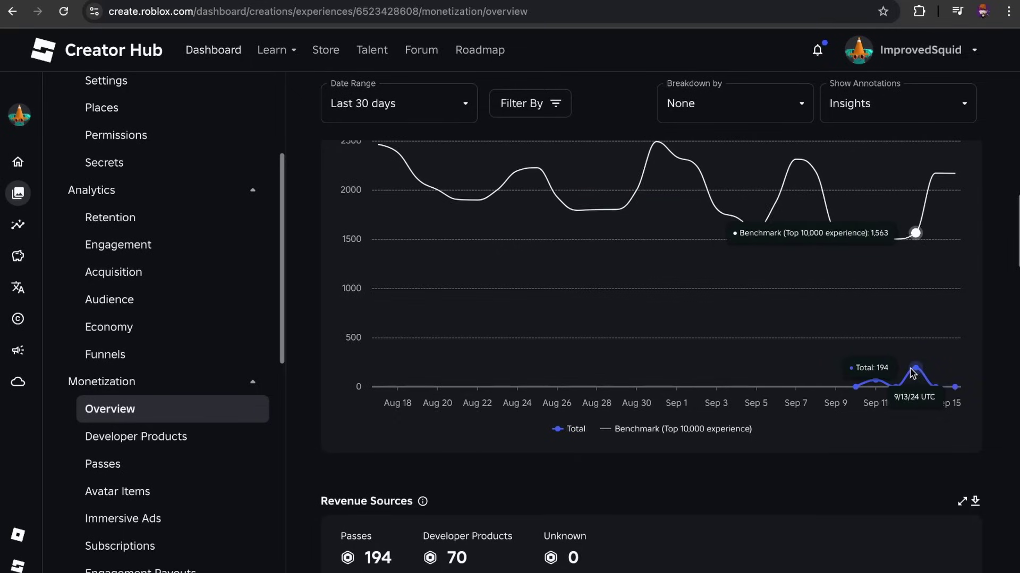
scroll(847, 351, "down", 5)
scroll(728, 324, "down", 1)
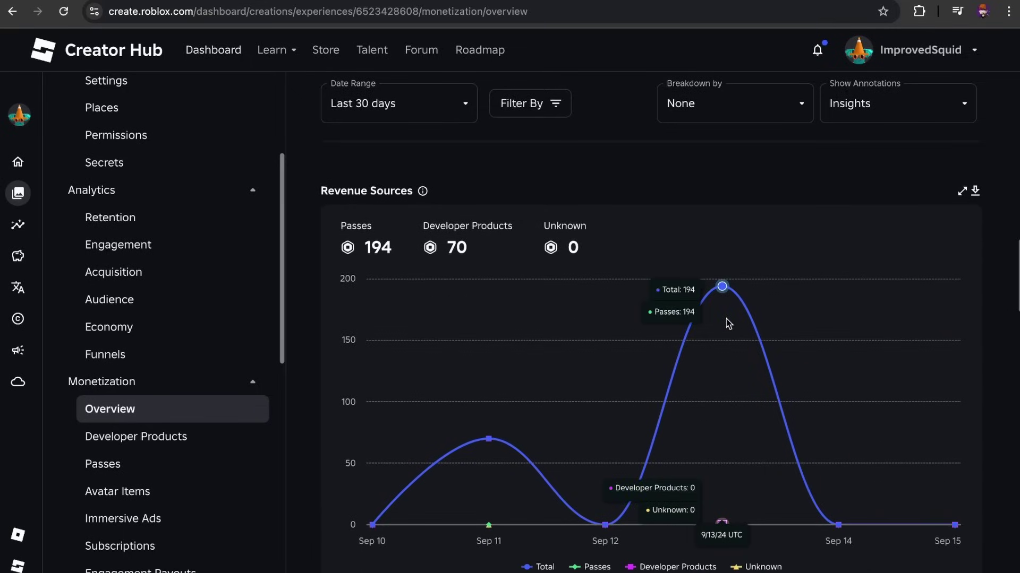
scroll(817, 319, "down", 8)
scroll(911, 314, "up", 8)
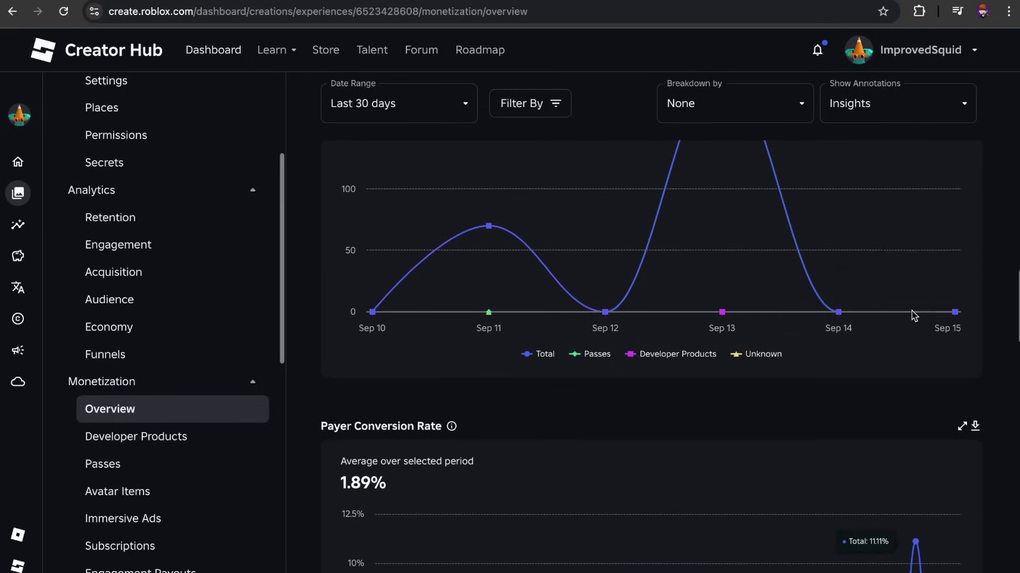
scroll(838, 364, "down", 7)
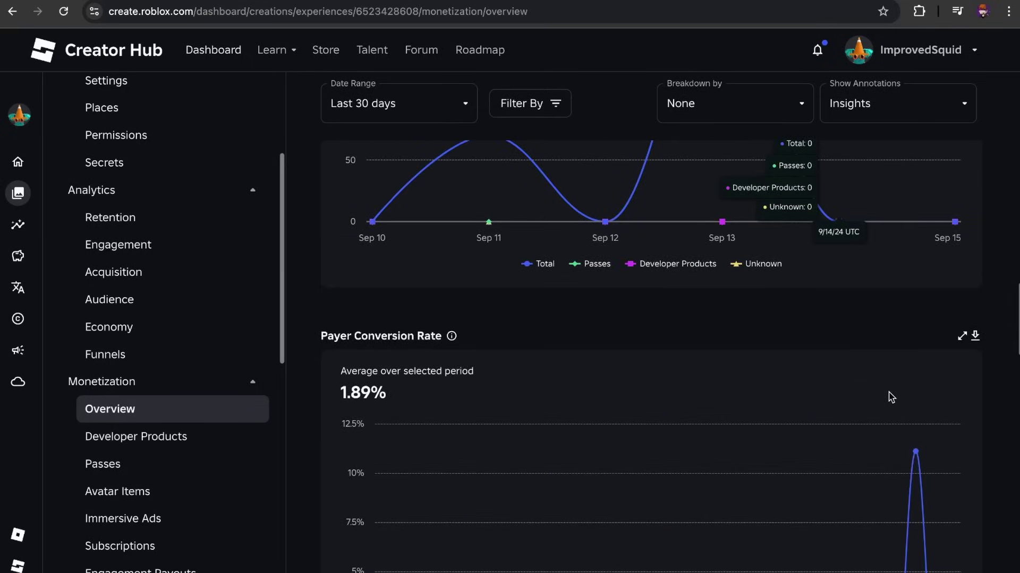
scroll(386, 370, "up", 15)
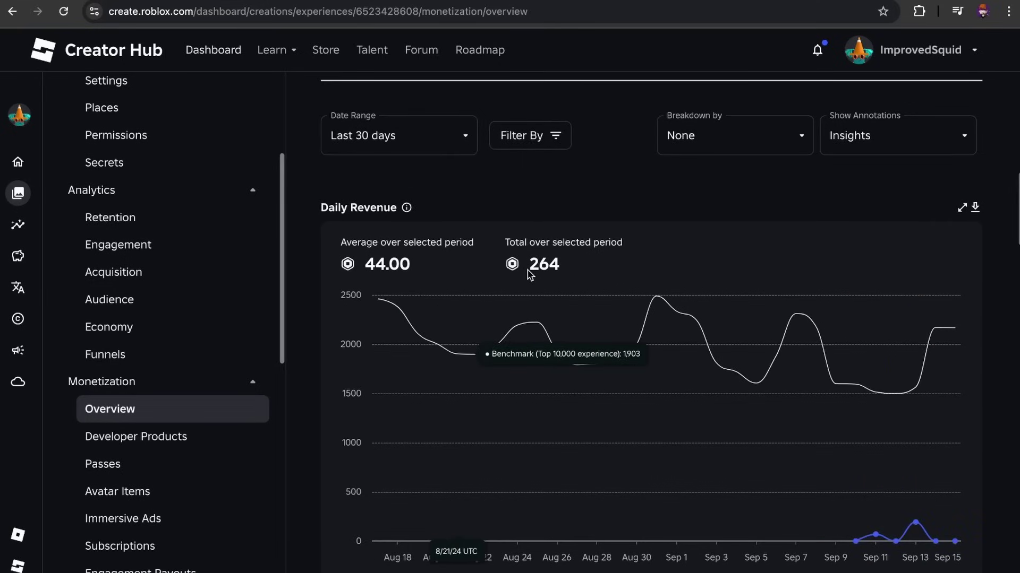
Highlight the total revenue over the selected period in the Daily Revenue section, then clear the highlight.
left_click_drag(528, 274, 580, 269)
left_click(582, 263)
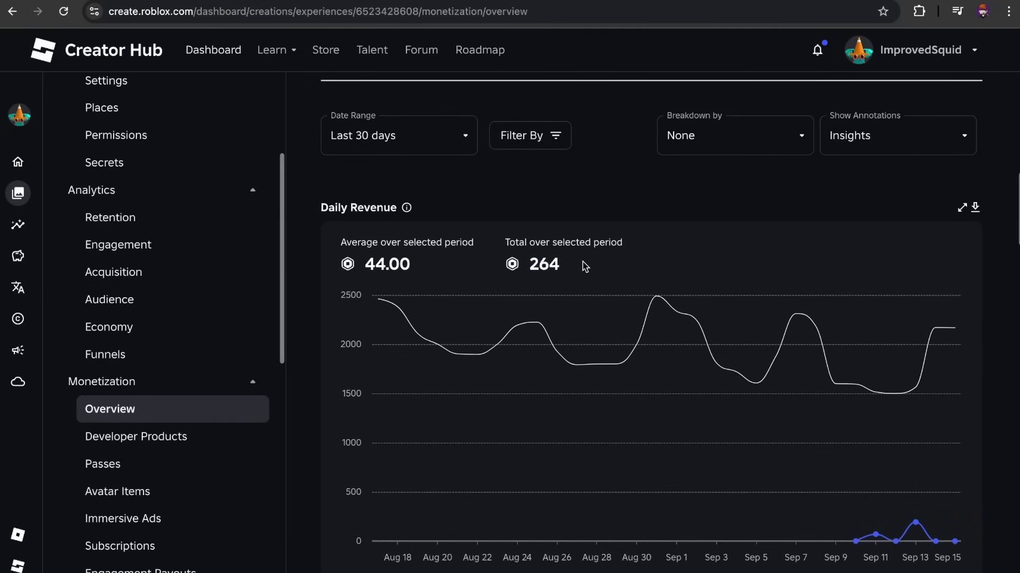
left_click_drag(581, 265, 526, 267)
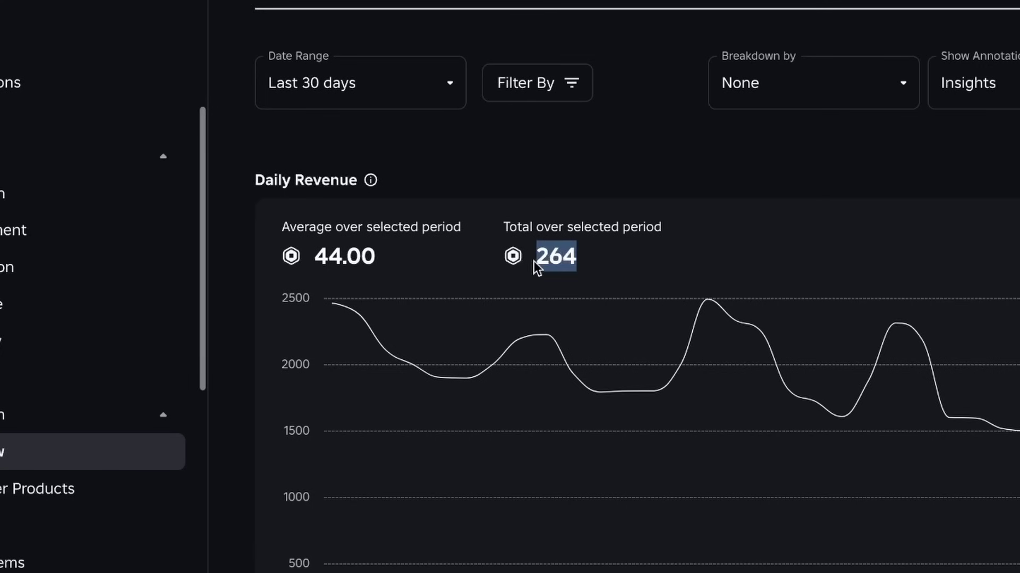
left_click(513, 275)
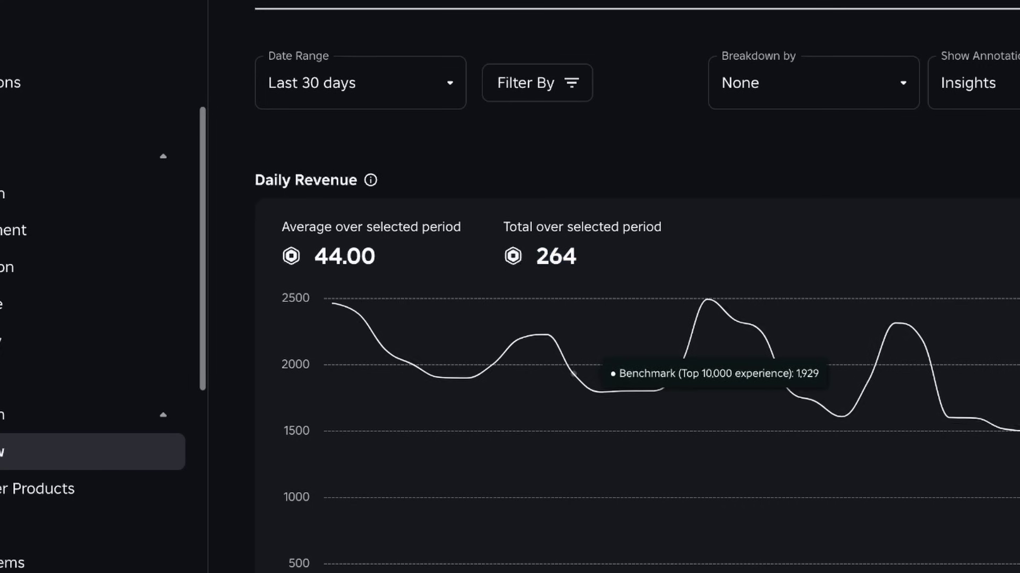
left_click_drag(535, 263, 609, 271)
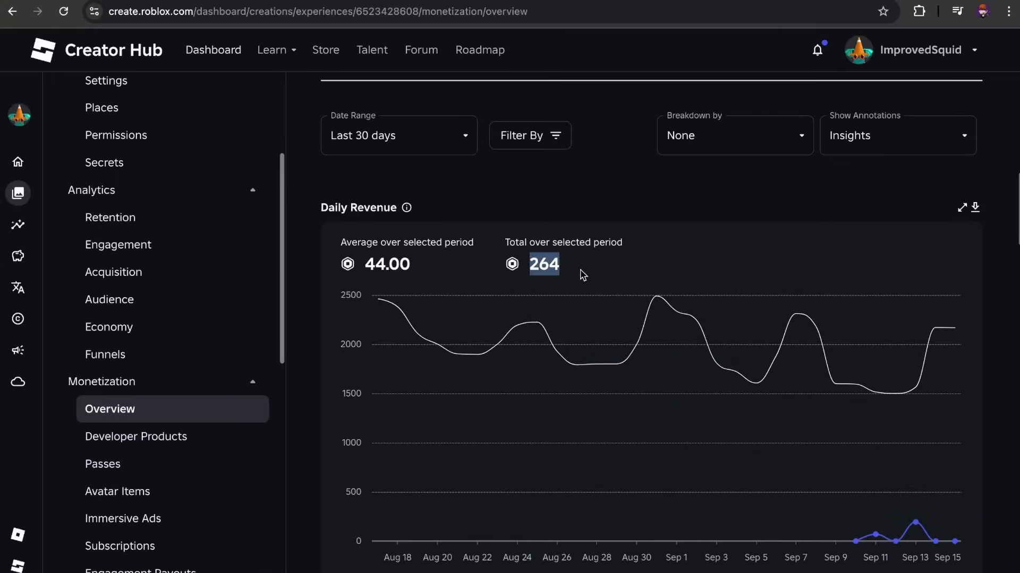
left_click(581, 273)
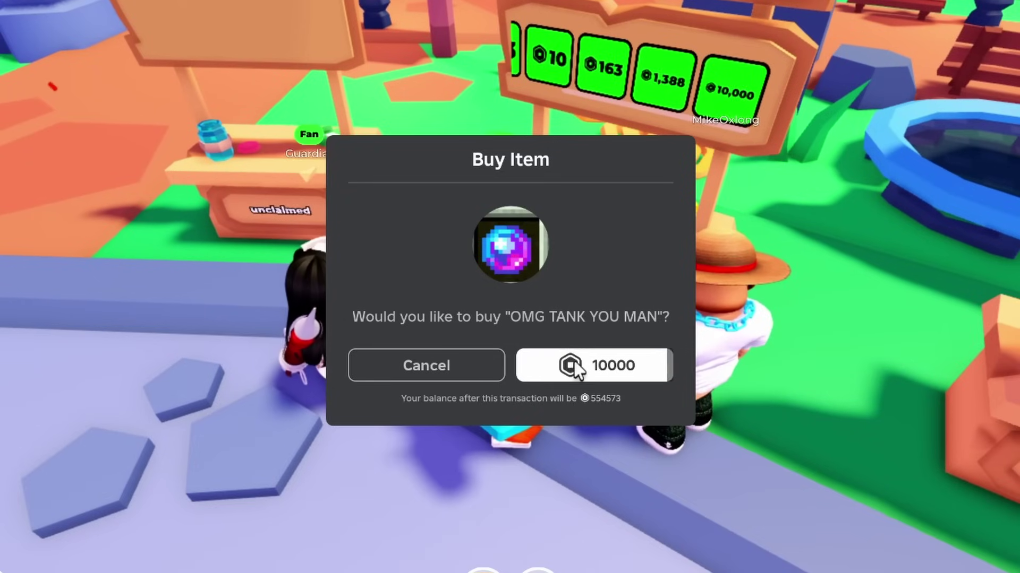
In the Roblox donation game, buy the "OMG TANK YOU MAN" item for 10,000 Robux at the player's stand.
left_click(537, 364)
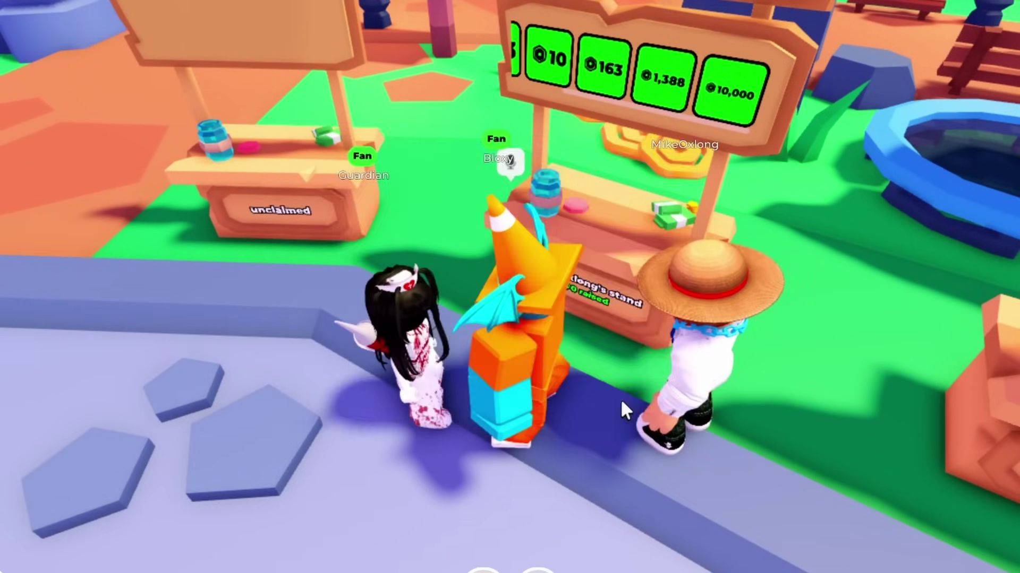
right_click_drag(621, 401, 621, 402)
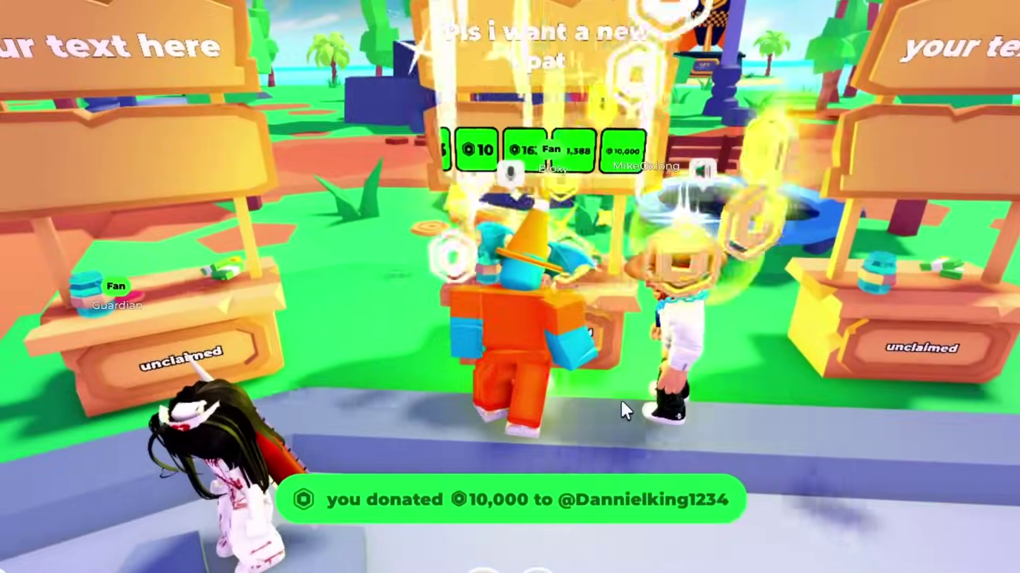